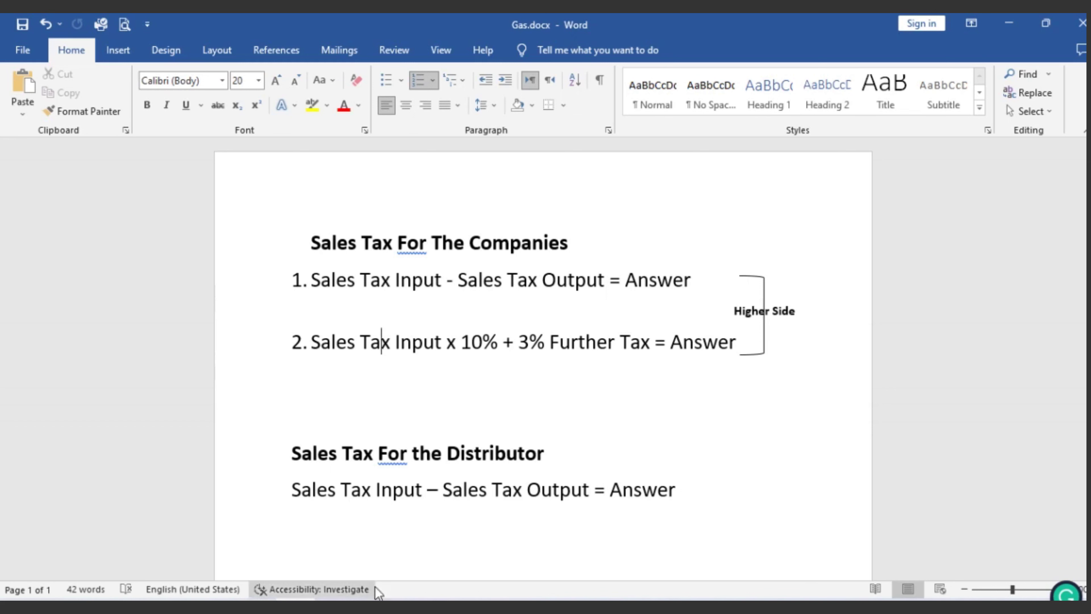
Step: Leave the Gas.docx sales-tax formula notes and switch to the IRIS login page in Chrome
key("alt+Tab")
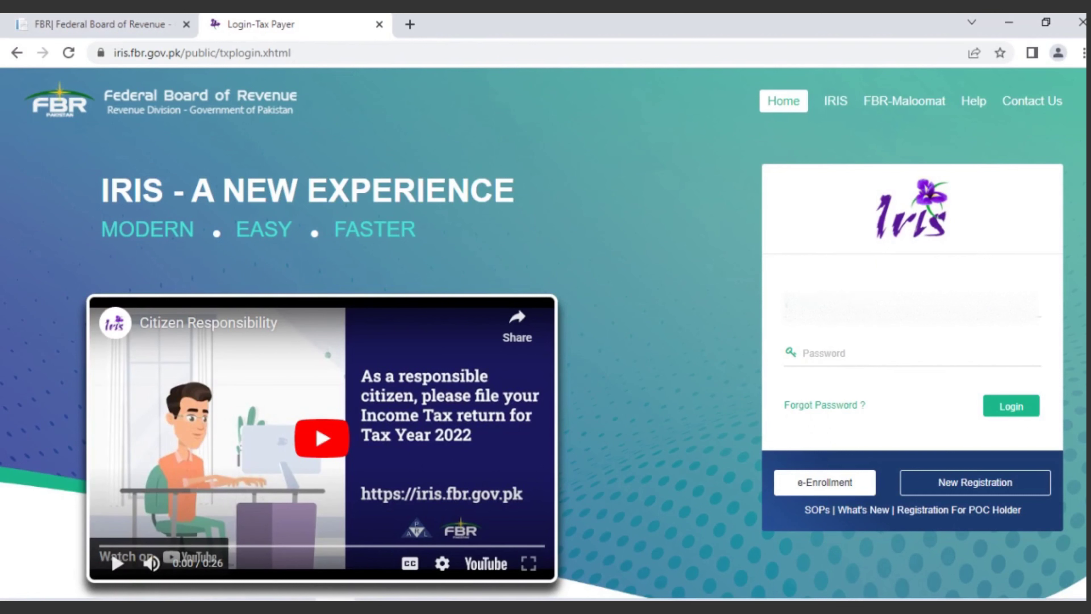
Step: Log in to the FBR IRIS taxpayer account with its password
left_click(810, 357)
type("•••••••")
left_click(1014, 409)
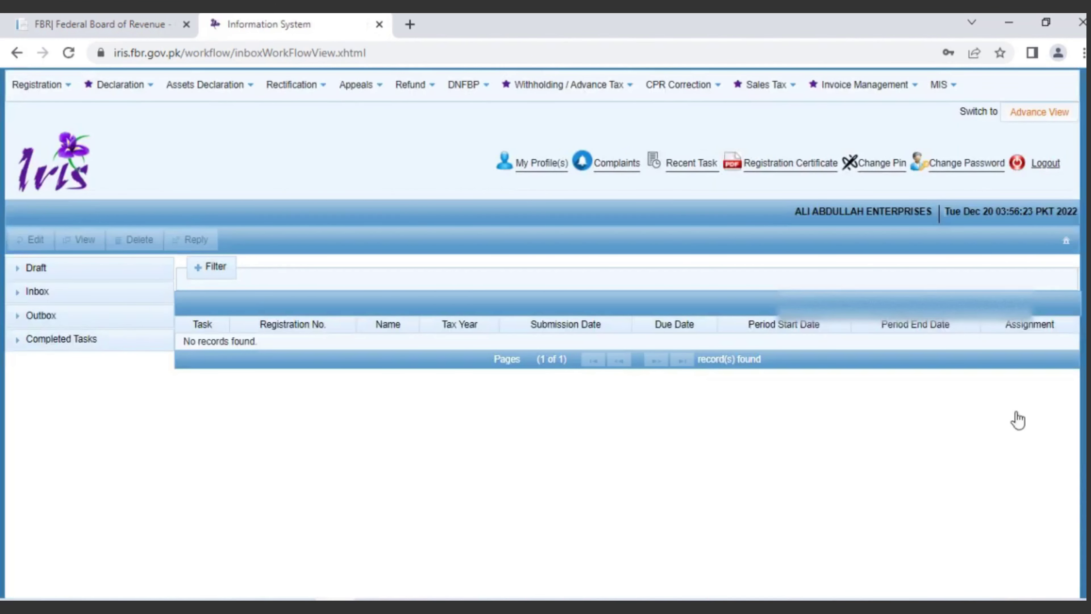
Step: Download the MS Excel Sales Invoice Template from Invoice Management > Sales Ledger and view it in Downloads
left_click(916, 96)
left_click(863, 138)
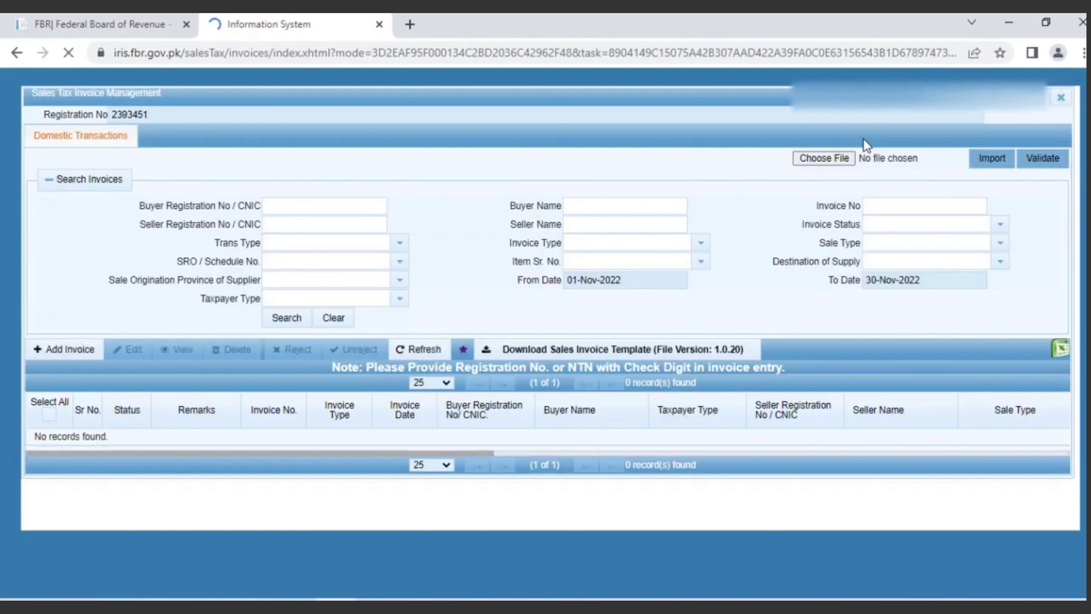
left_click(592, 348)
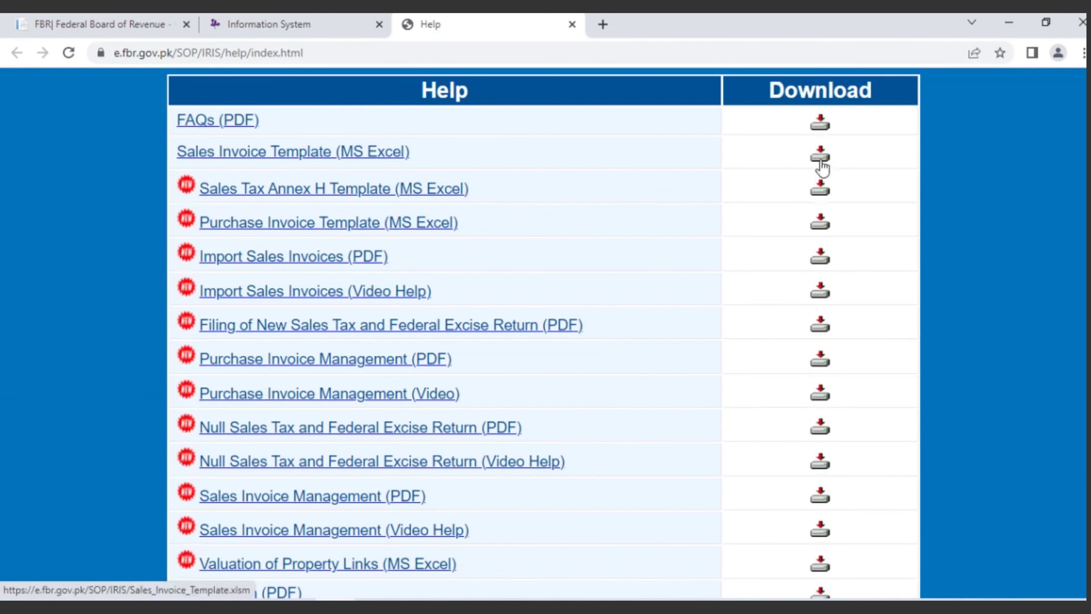
left_click(820, 162)
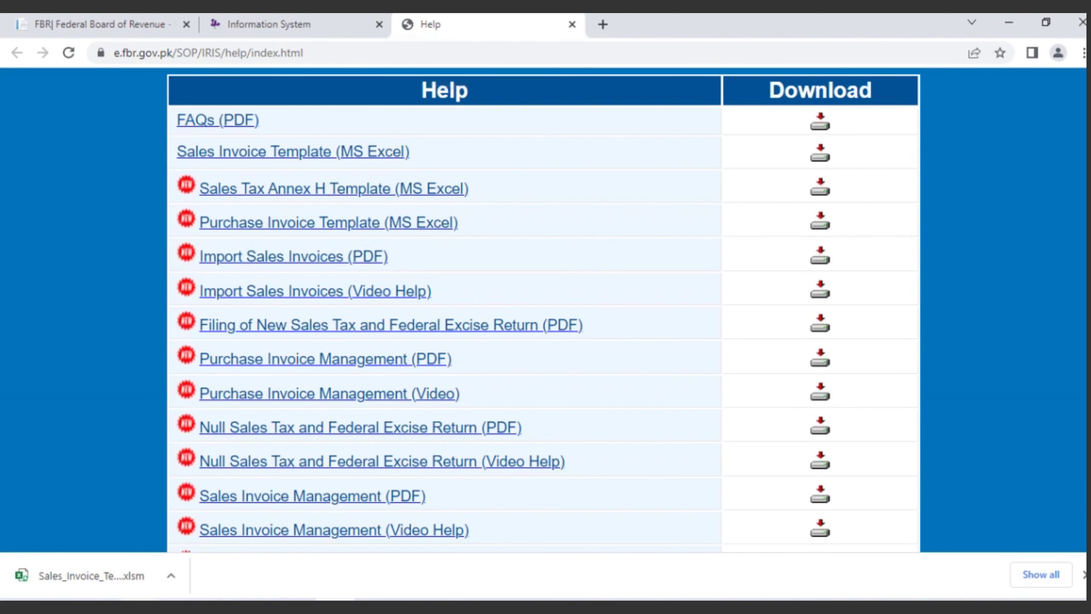
key("alt+Tab")
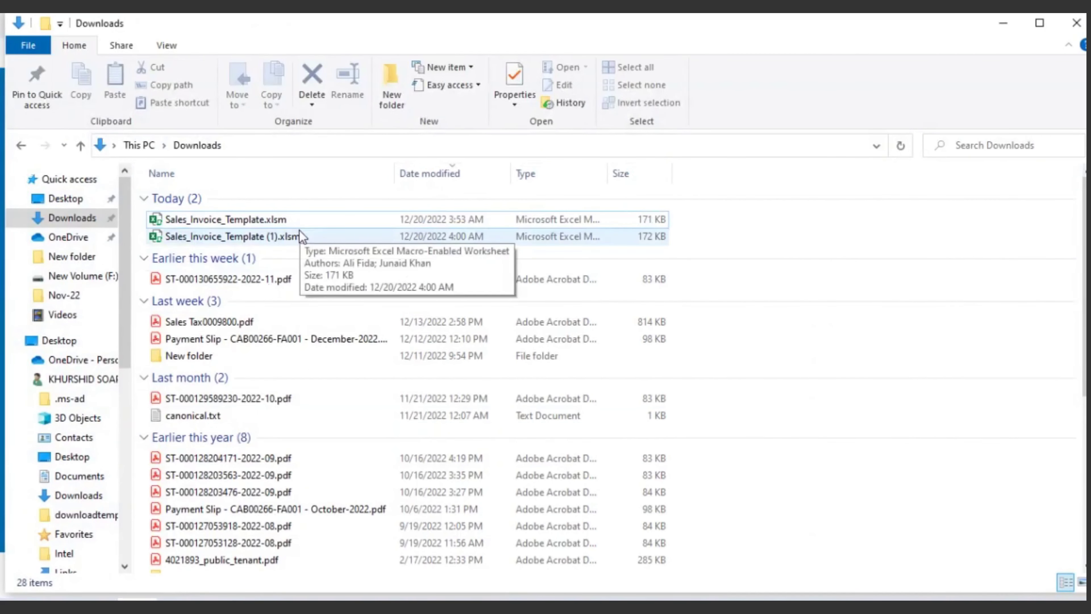
Step: Open Sales_Invoice_Template.xlsm from Downloads in Excel
key("Return")
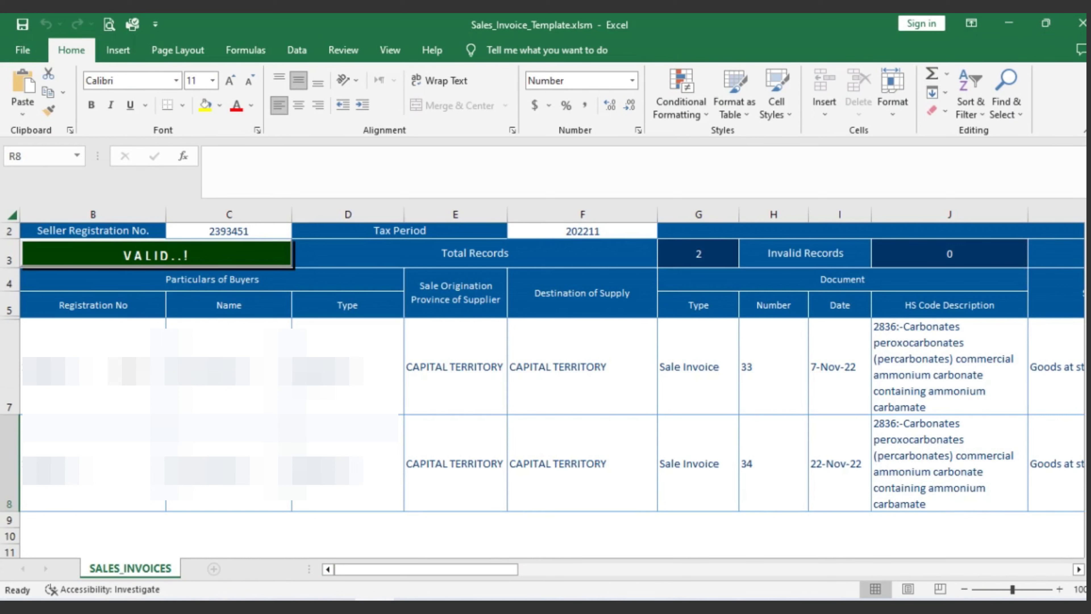
Step: Review the first invoice's buyer, province and document type cells, then list the Destination of Supply provinces
left_click(257, 380)
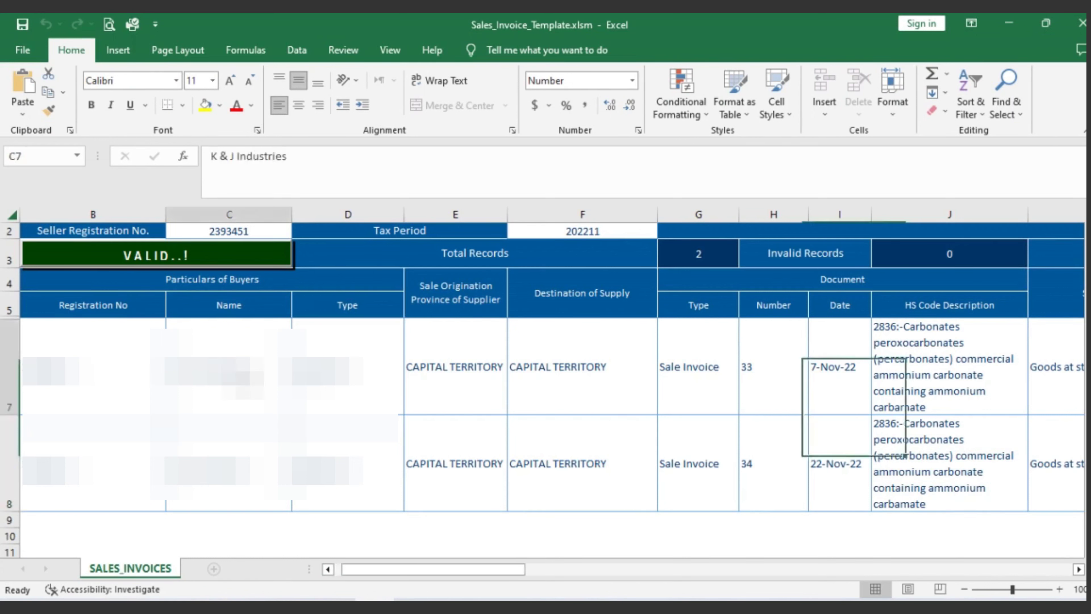
left_click(326, 379)
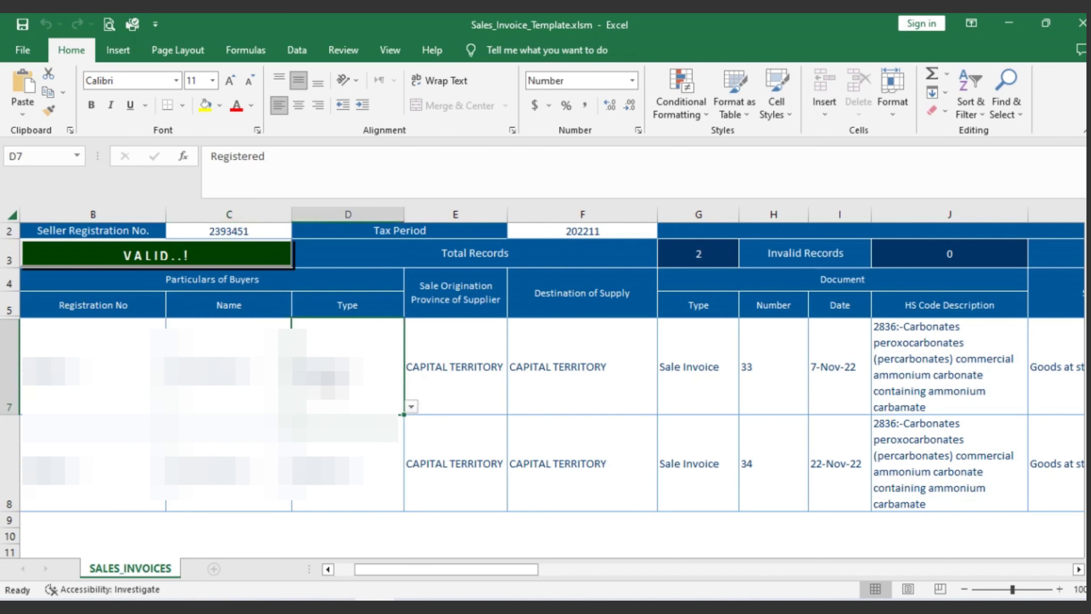
left_click(475, 380)
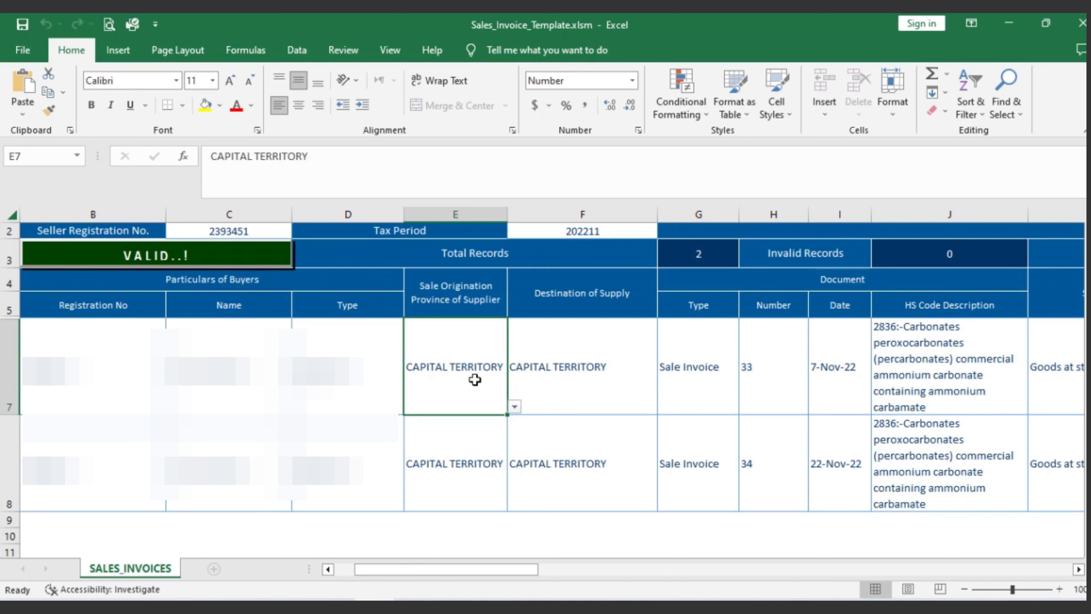
left_click(626, 374)
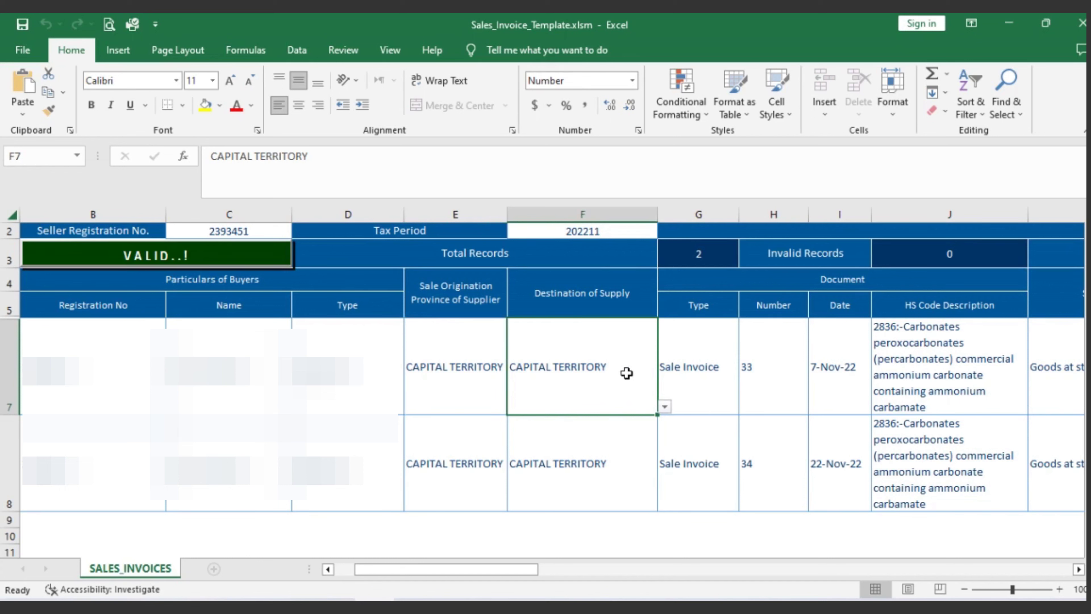
left_click(714, 379)
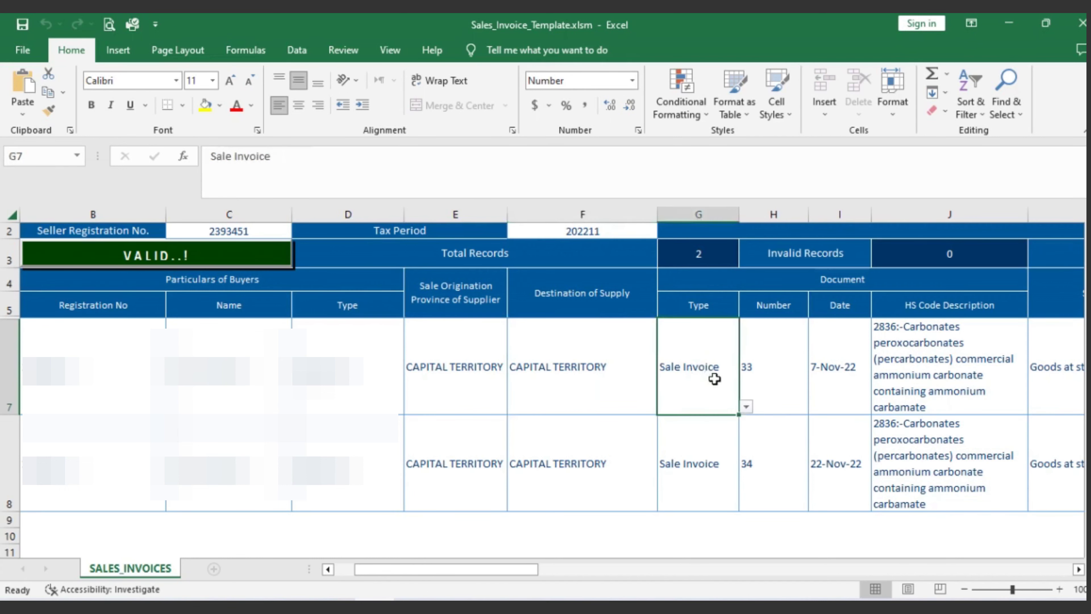
left_click(448, 357)
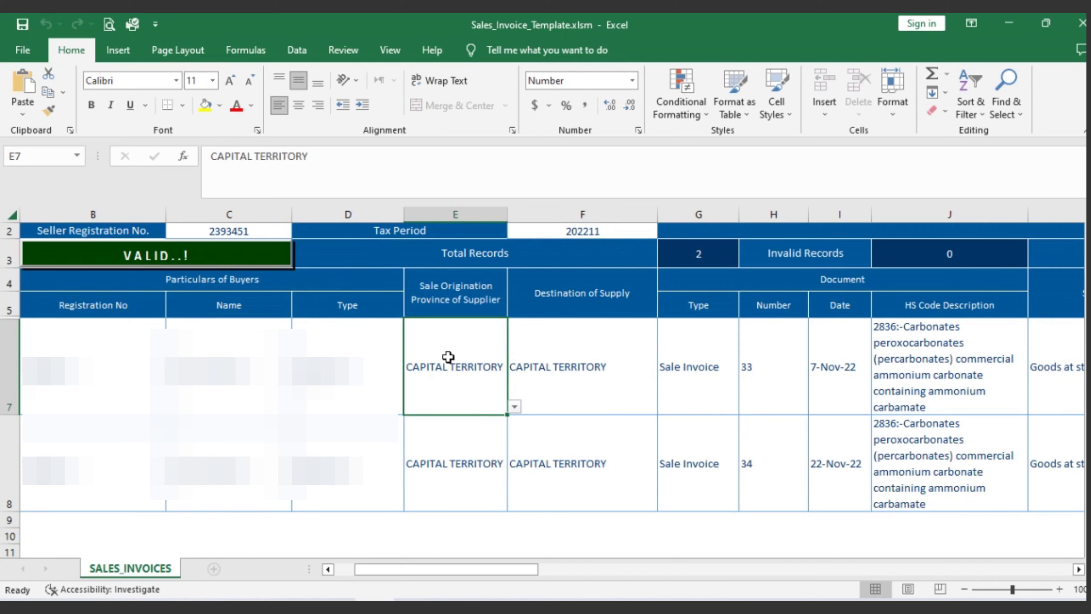
left_click(595, 375)
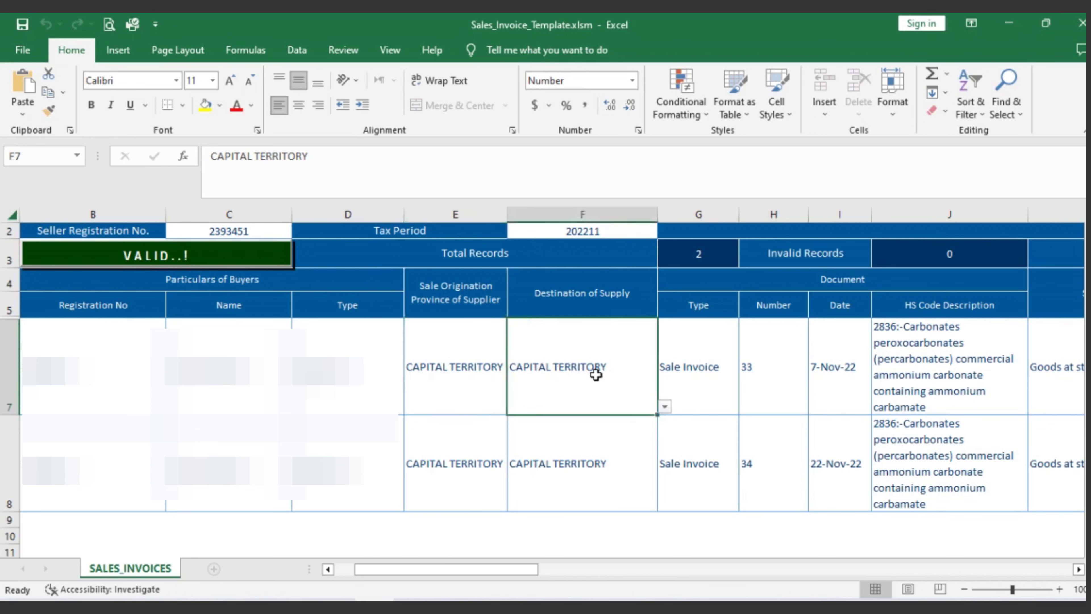
left_click(221, 386)
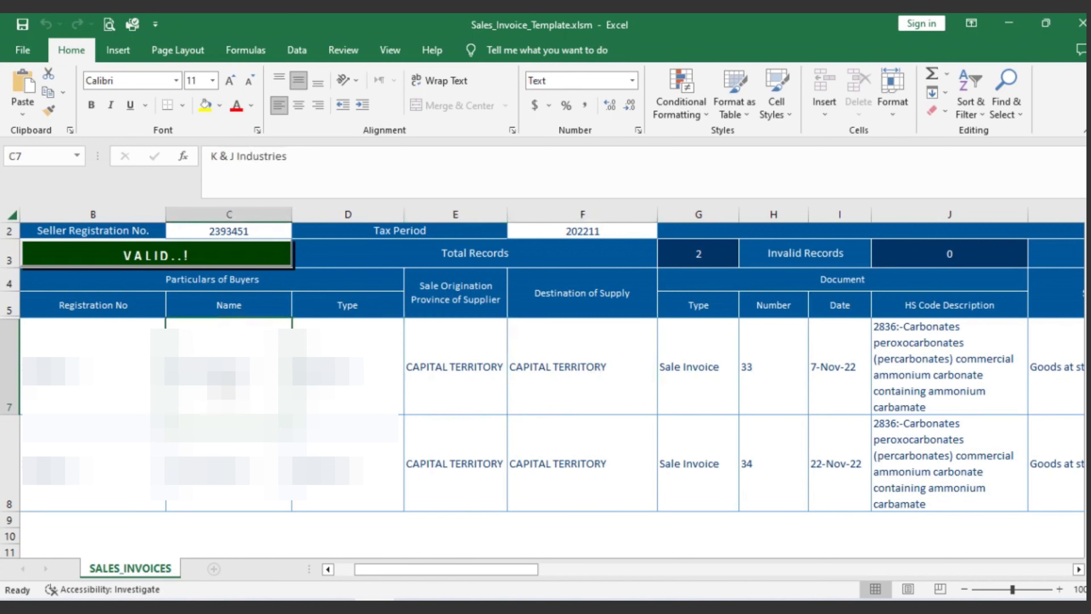
left_click(579, 385)
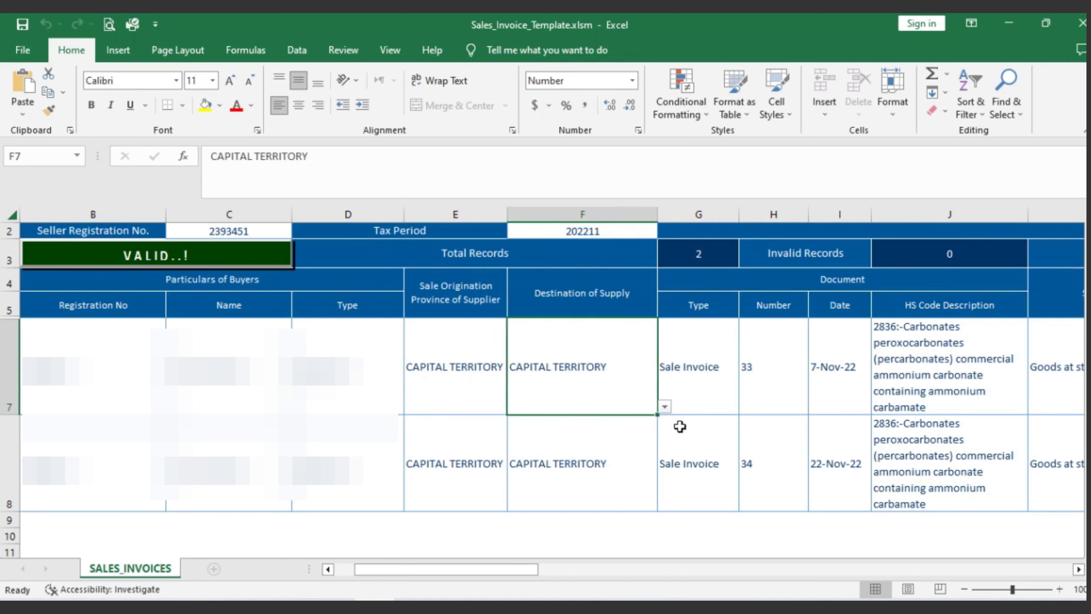
left_click(667, 411)
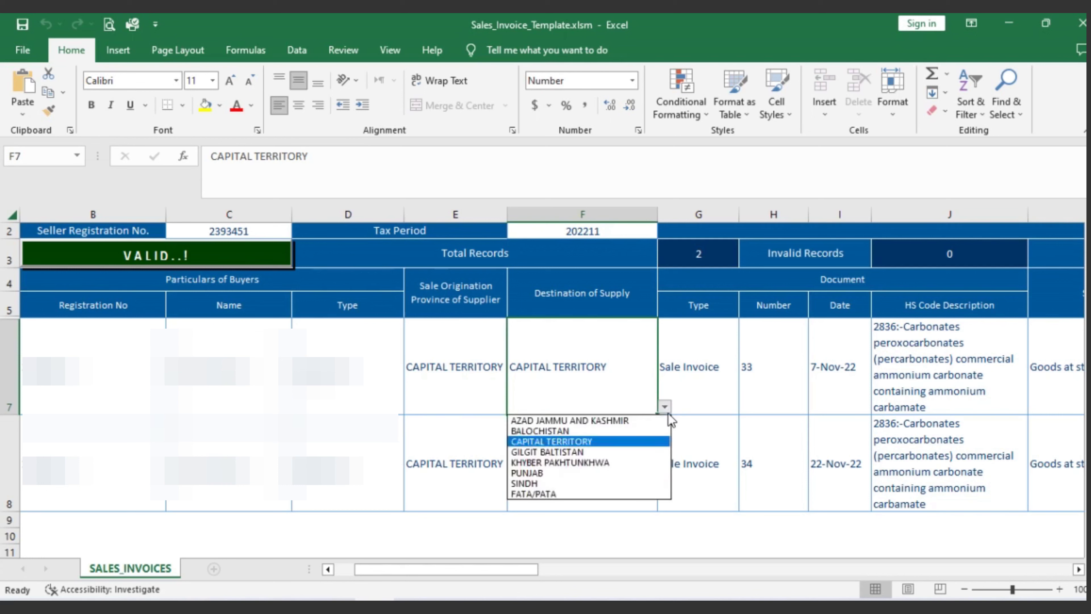
left_click(695, 393)
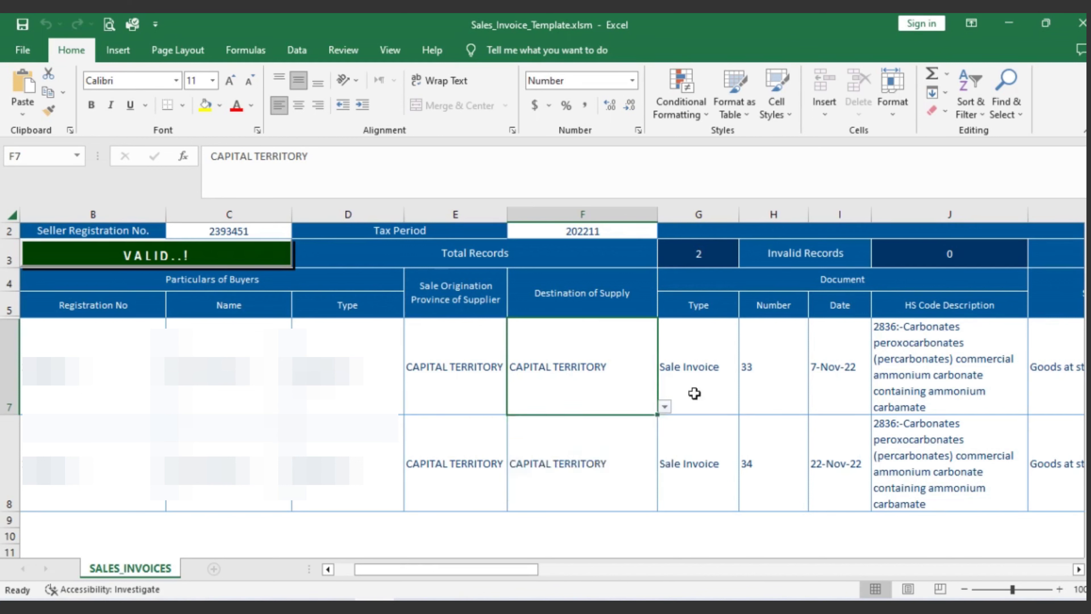
left_click(695, 393)
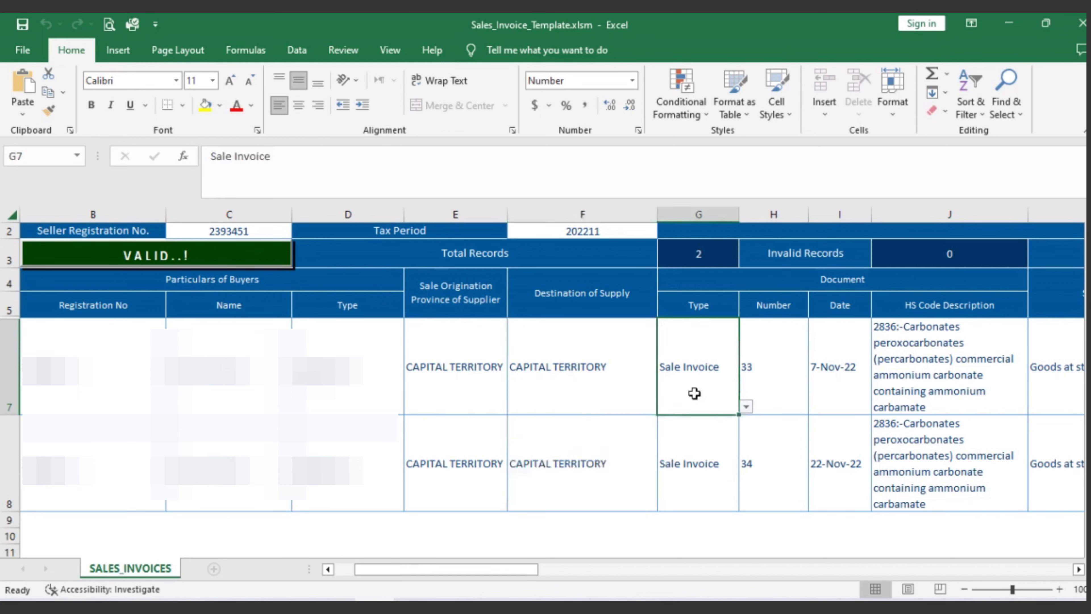
left_click(746, 406)
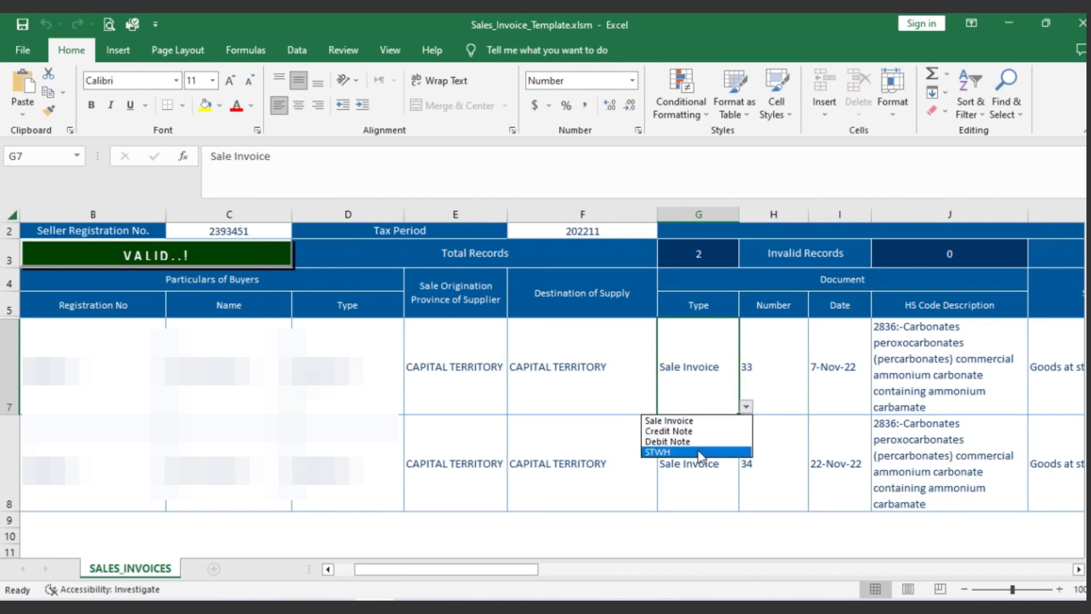
key("Escape")
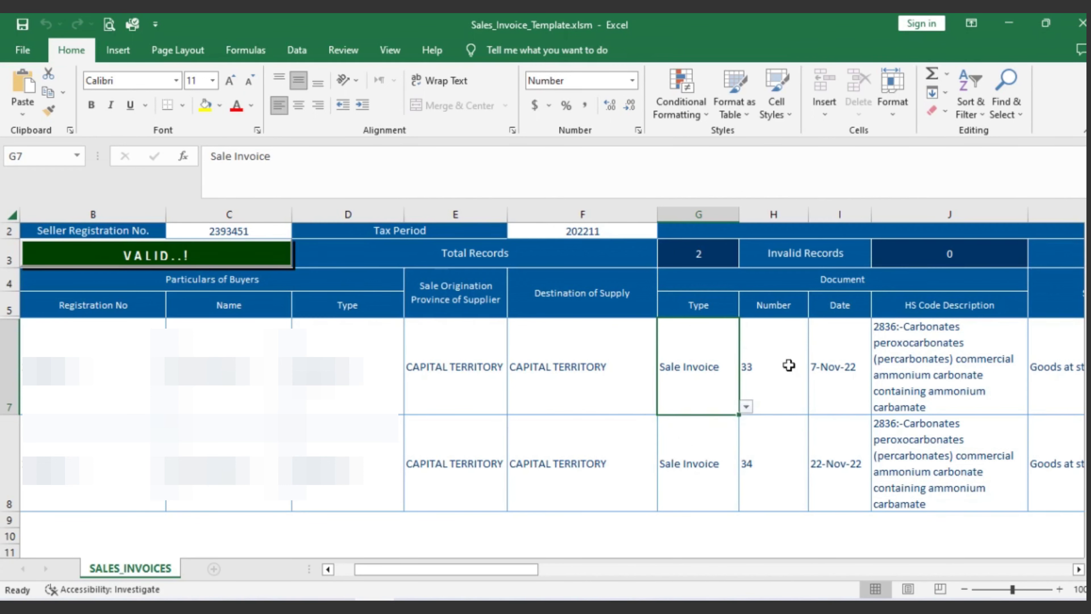
left_click(788, 365)
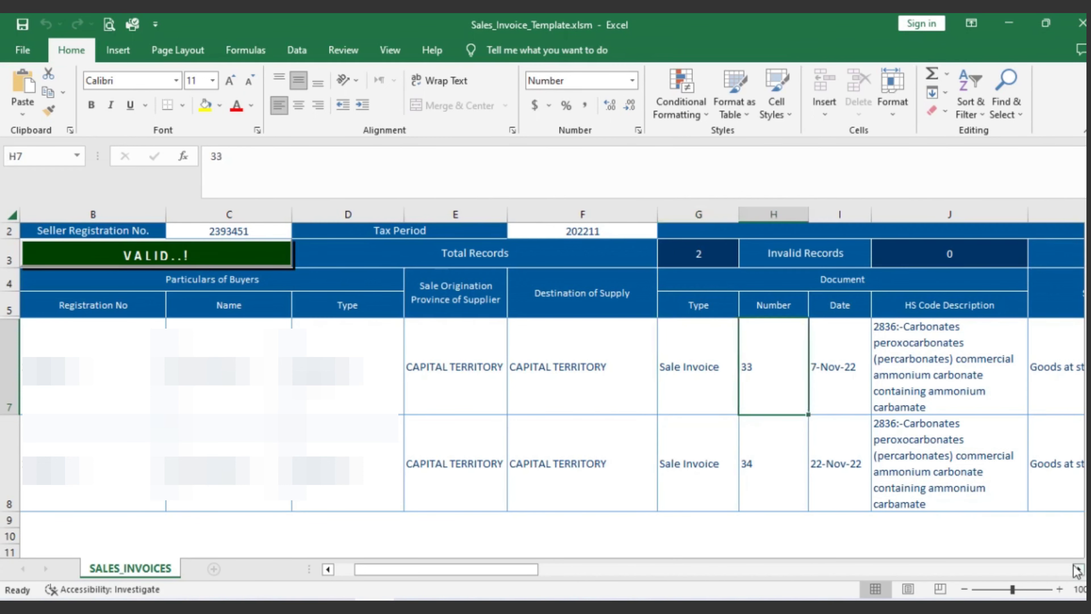
left_click(1078, 569)
left_click(1079, 569)
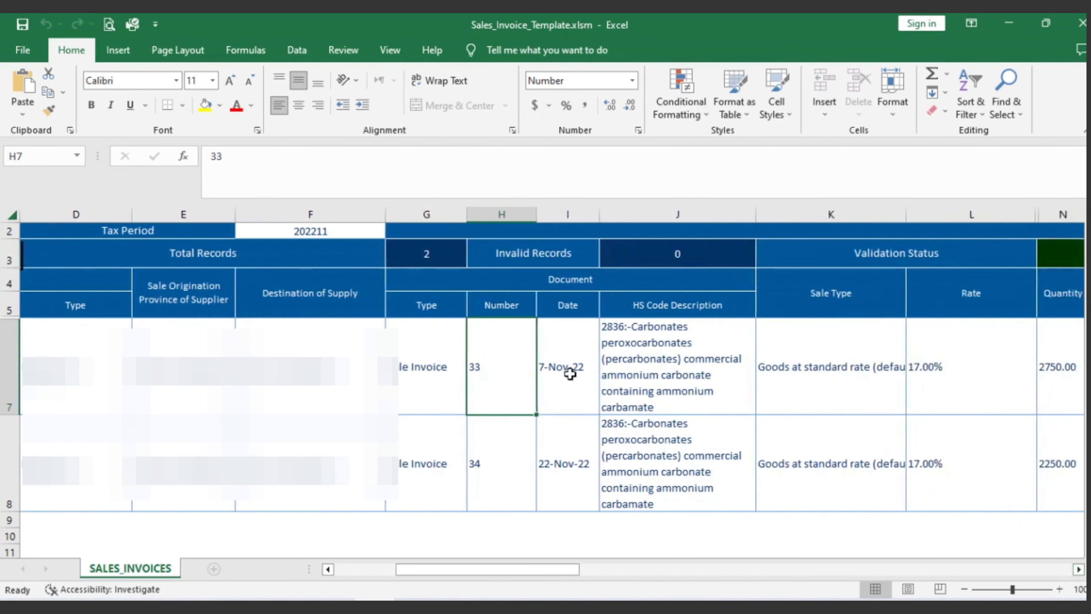
left_click(570, 374)
left_click(662, 363)
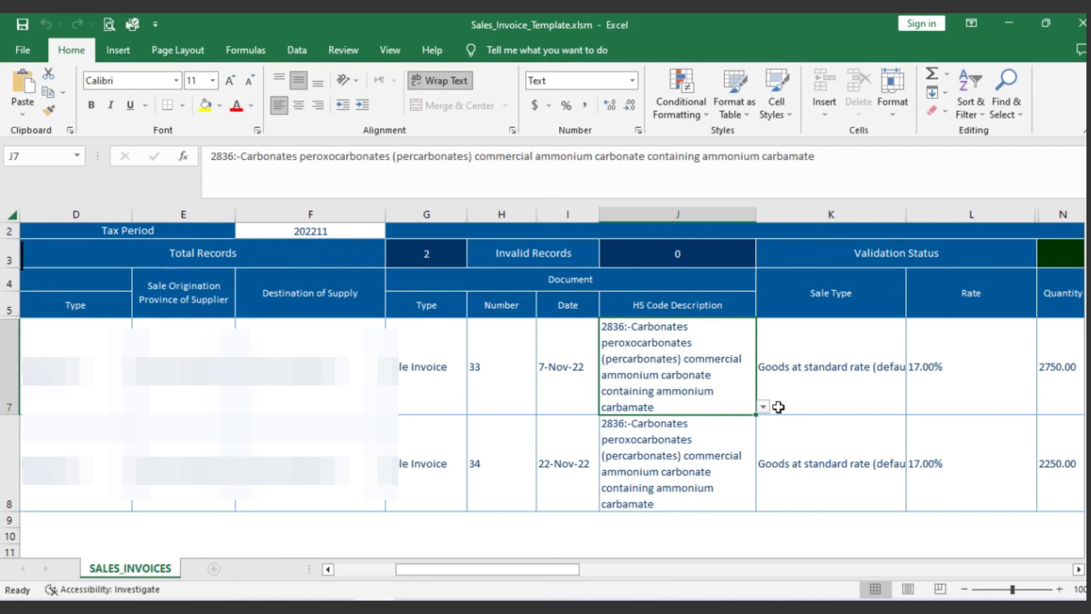
left_click(763, 405)
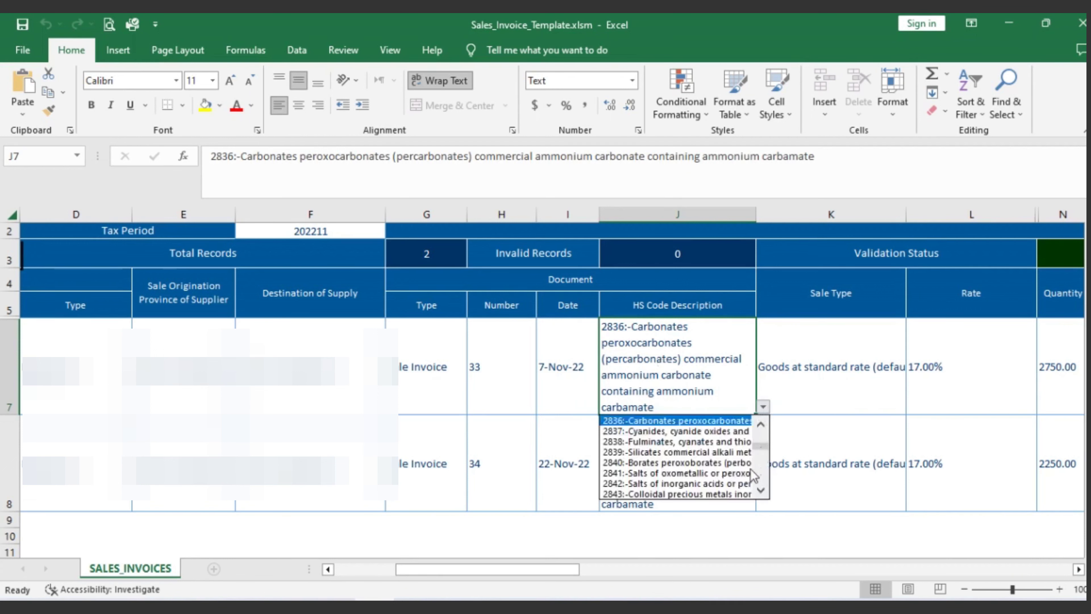
left_click(849, 383)
left_click(850, 383)
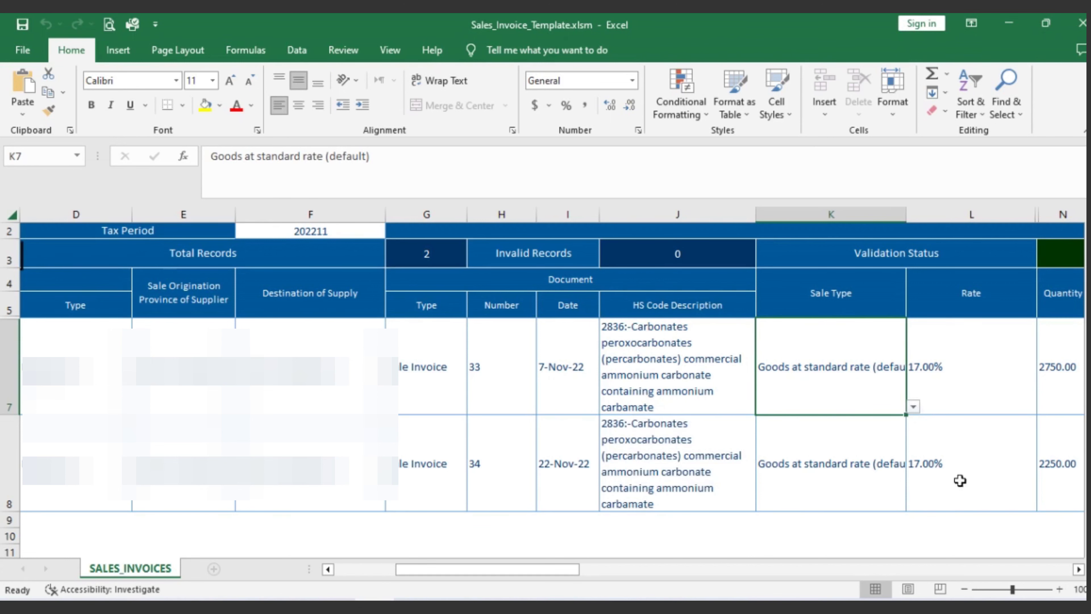
left_click(1078, 569)
left_click(1079, 569)
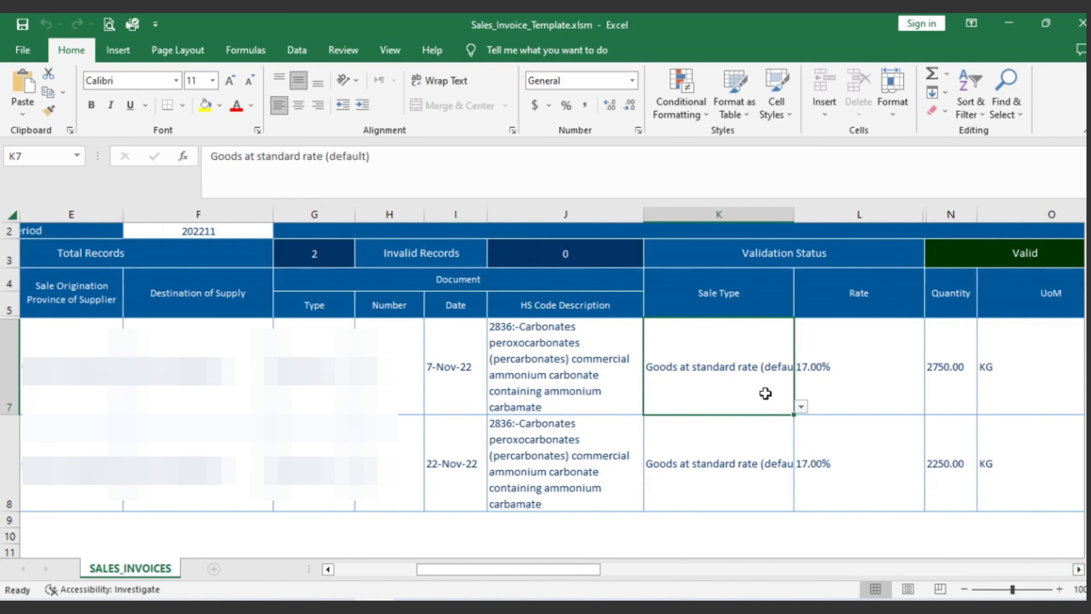
left_click(801, 406)
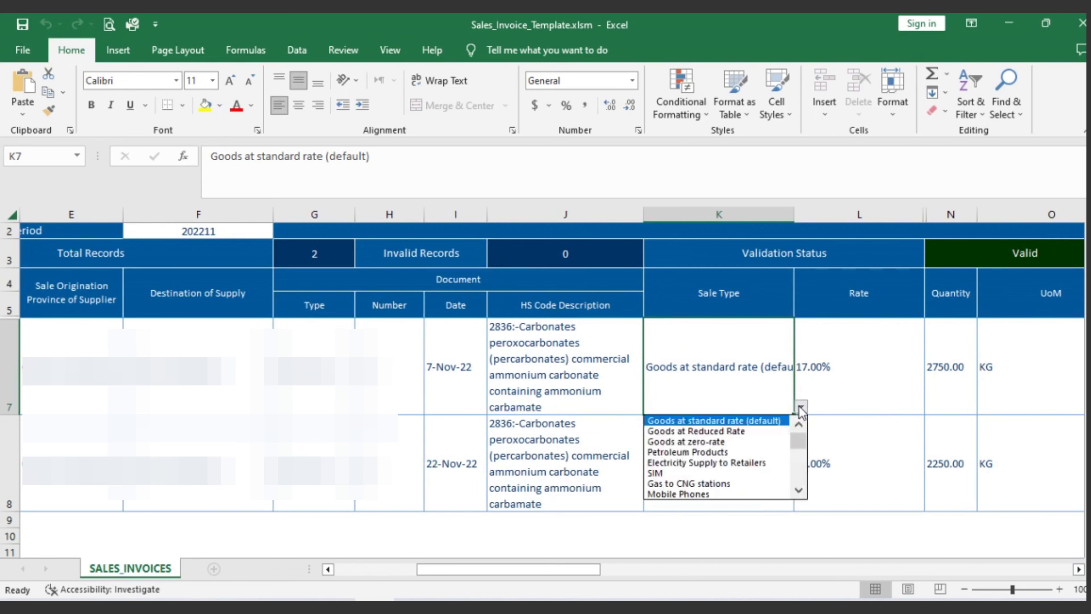
key("Escape")
left_click(838, 388)
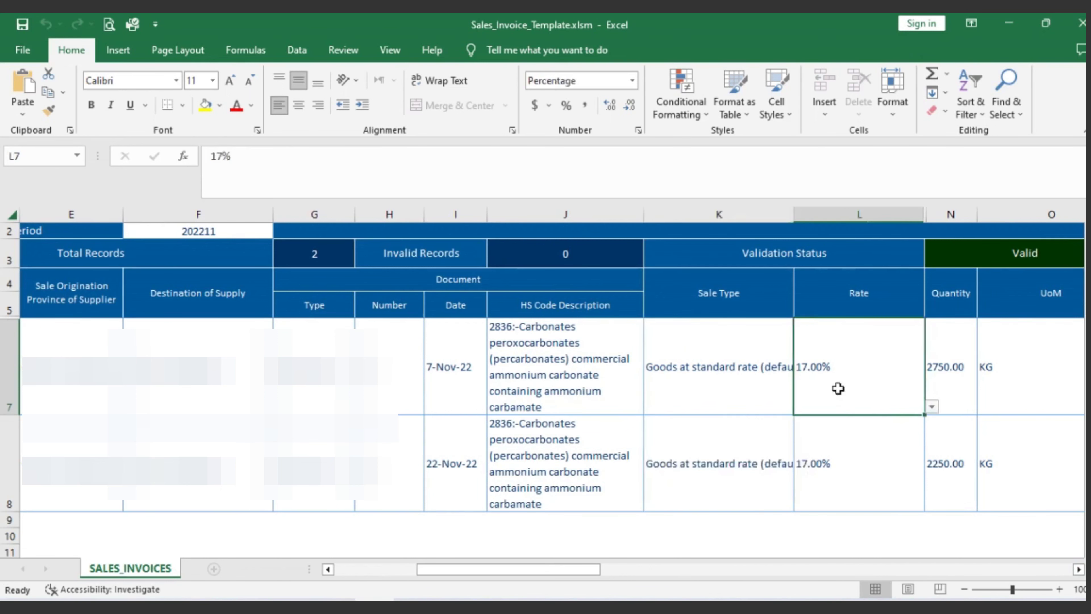
left_click(1077, 569)
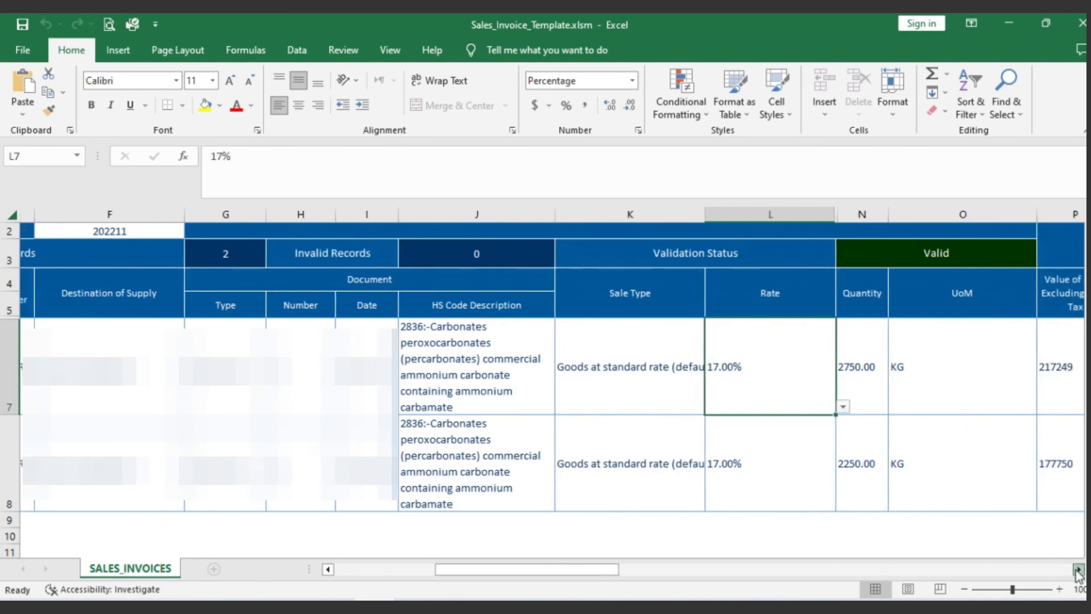
left_click(858, 391)
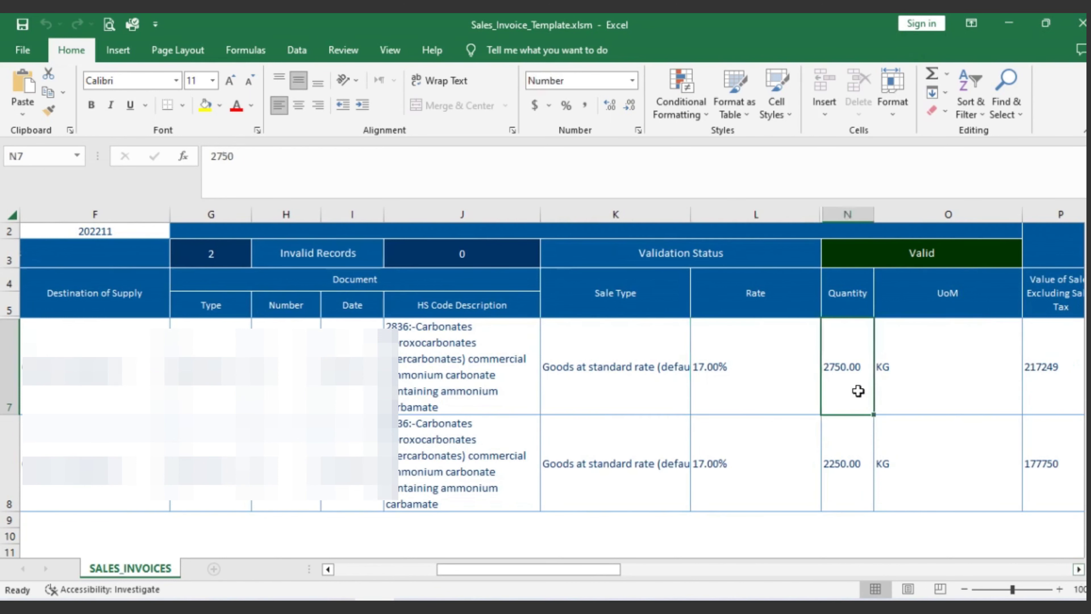
left_click(948, 381)
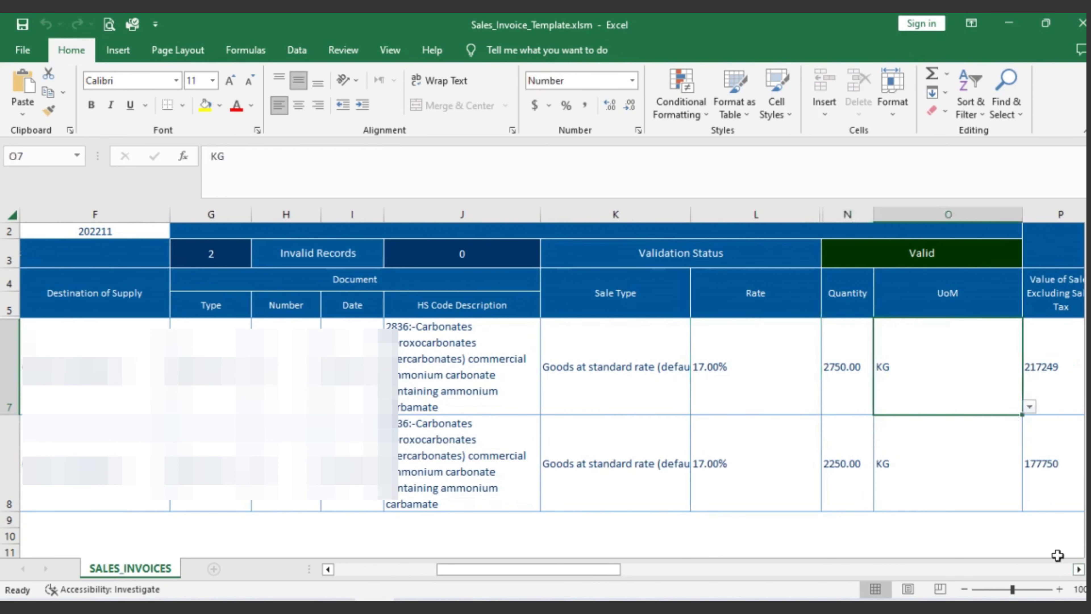
left_click(1079, 570)
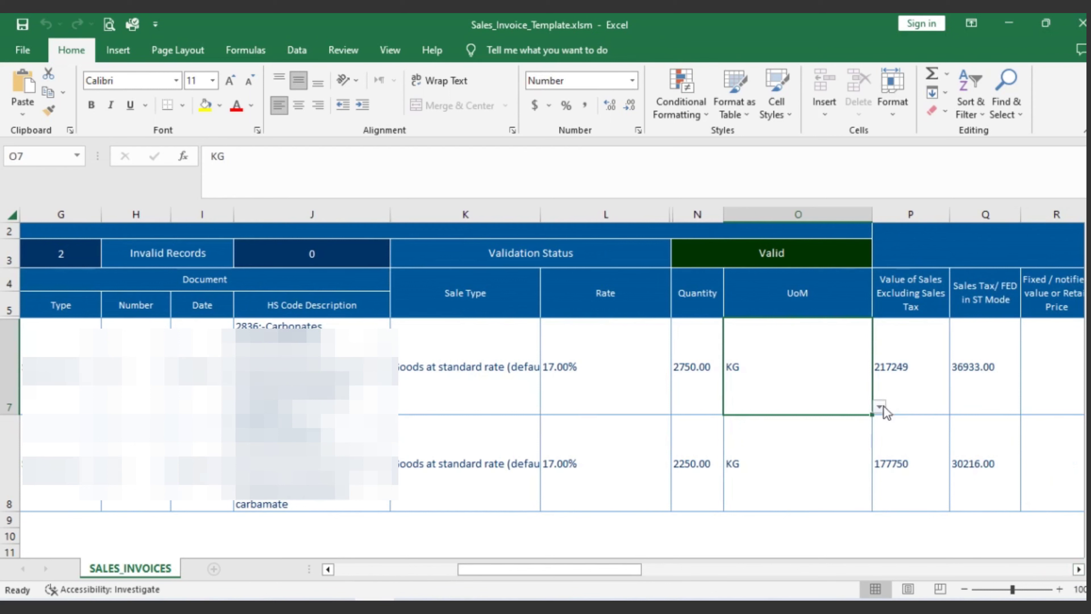
left_click(881, 407)
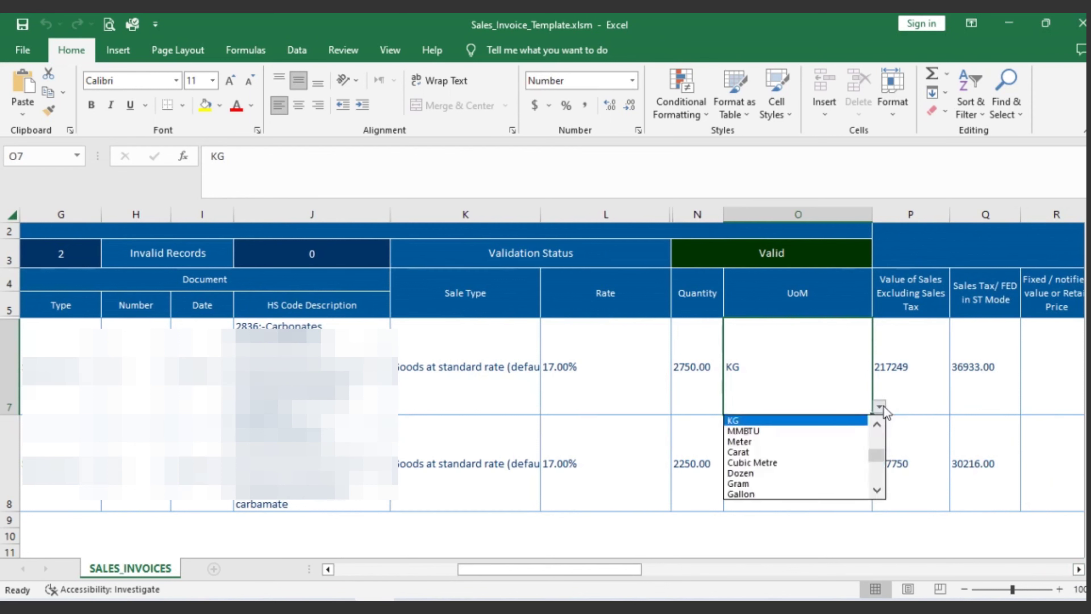
left_click(880, 407)
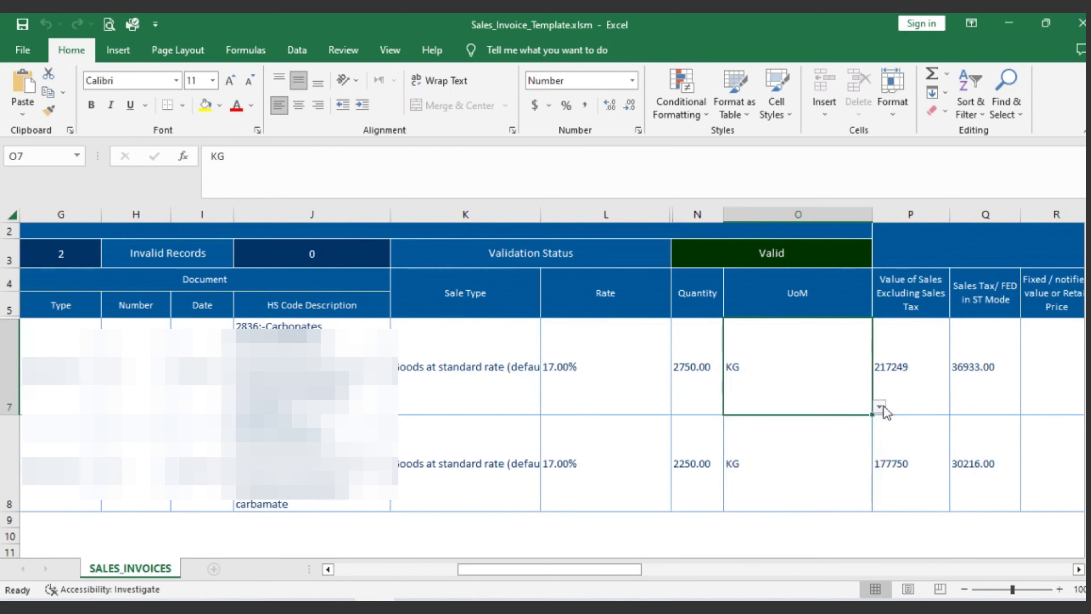
left_click(918, 385)
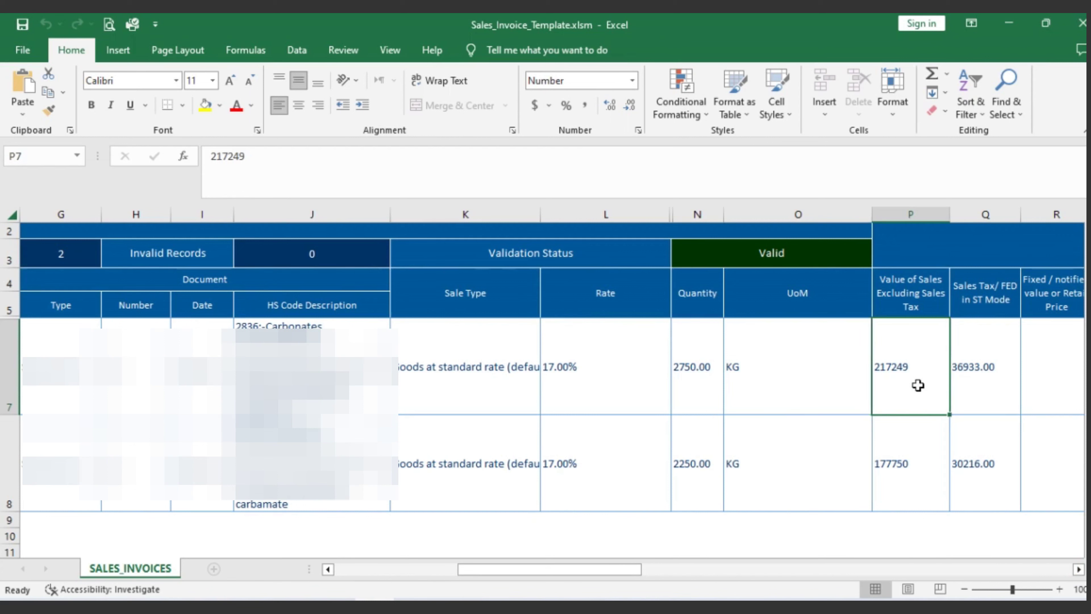
left_click(975, 373)
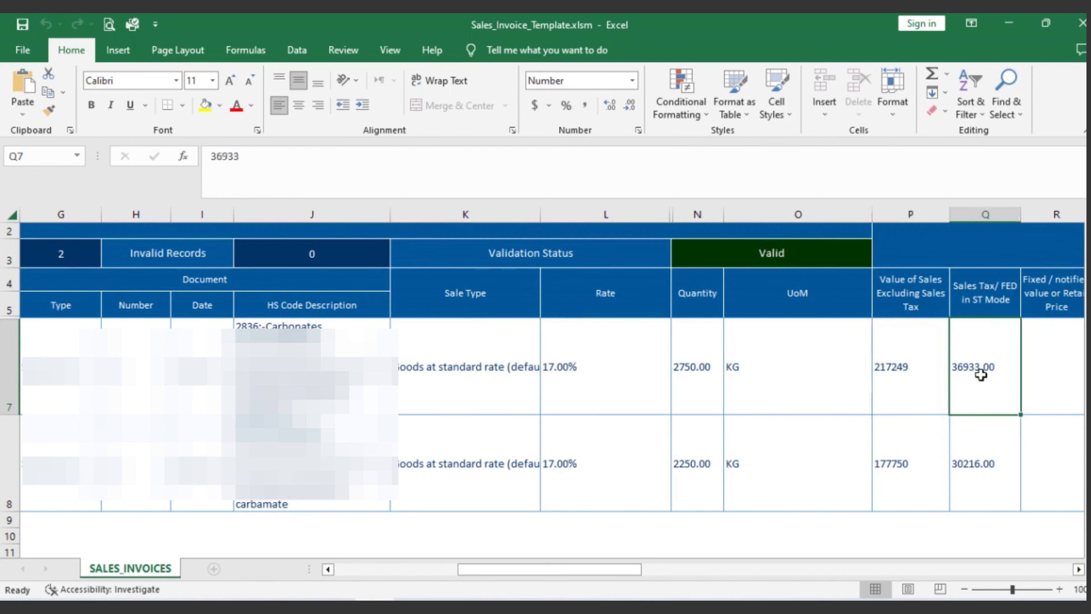
left_click_drag(1077, 572, 1078, 571)
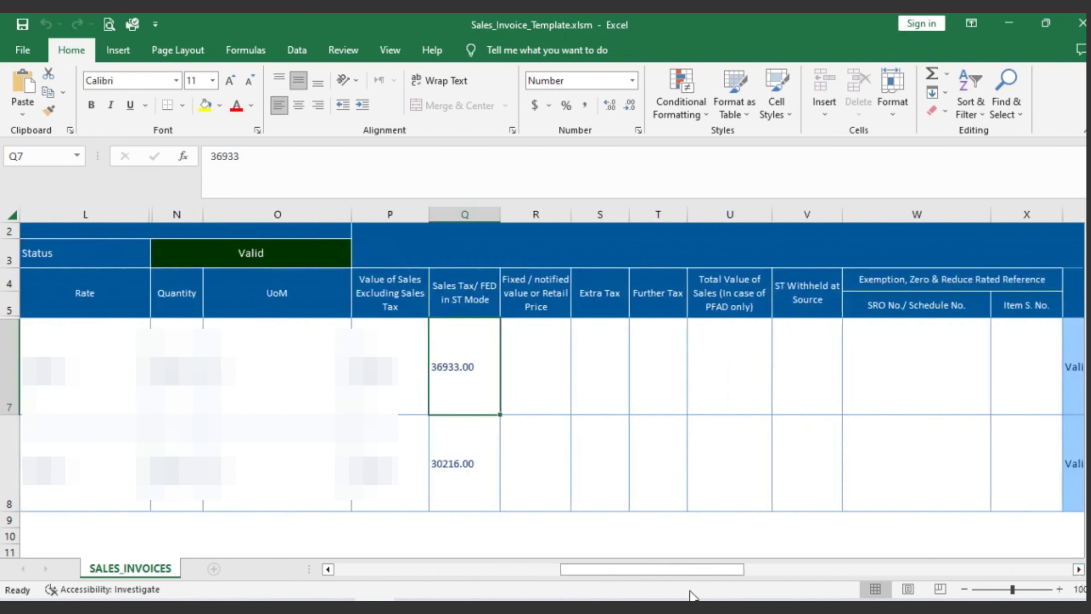
left_click_drag(692, 578, 391, 585)
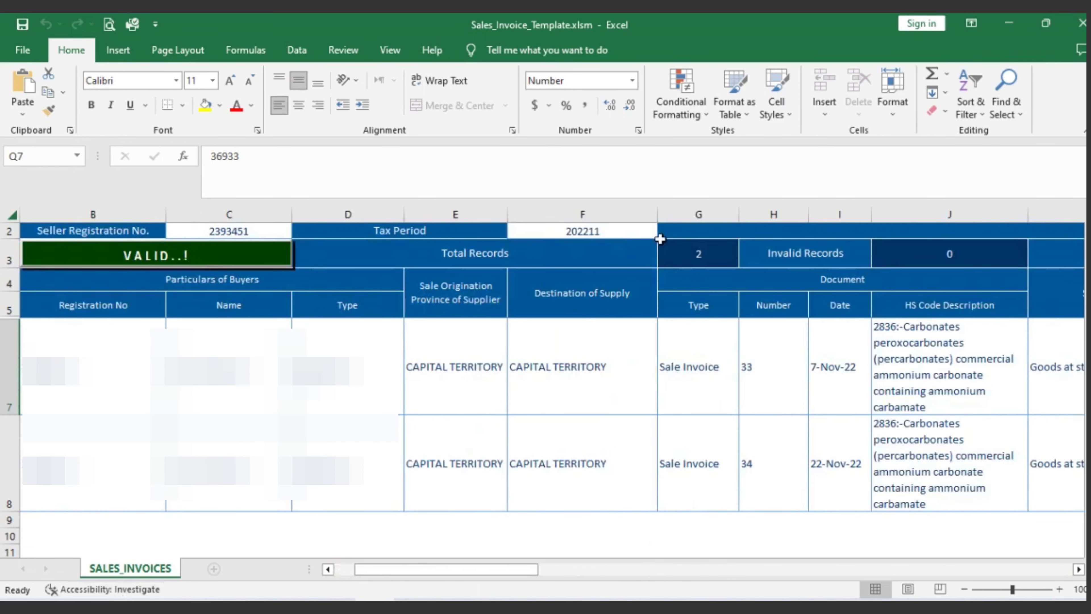
left_click(839, 394)
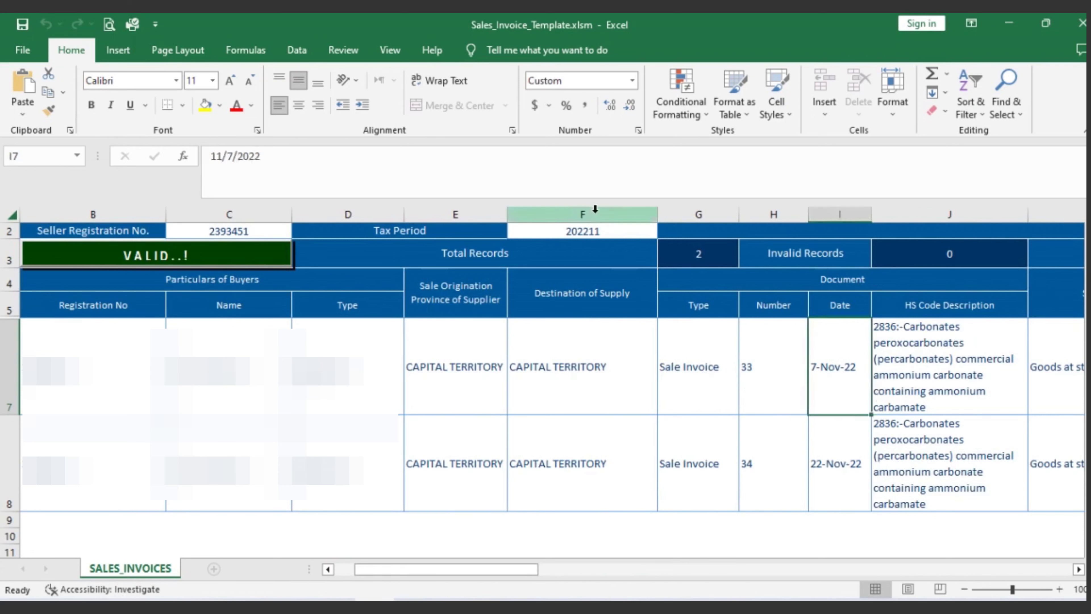
left_click(593, 231)
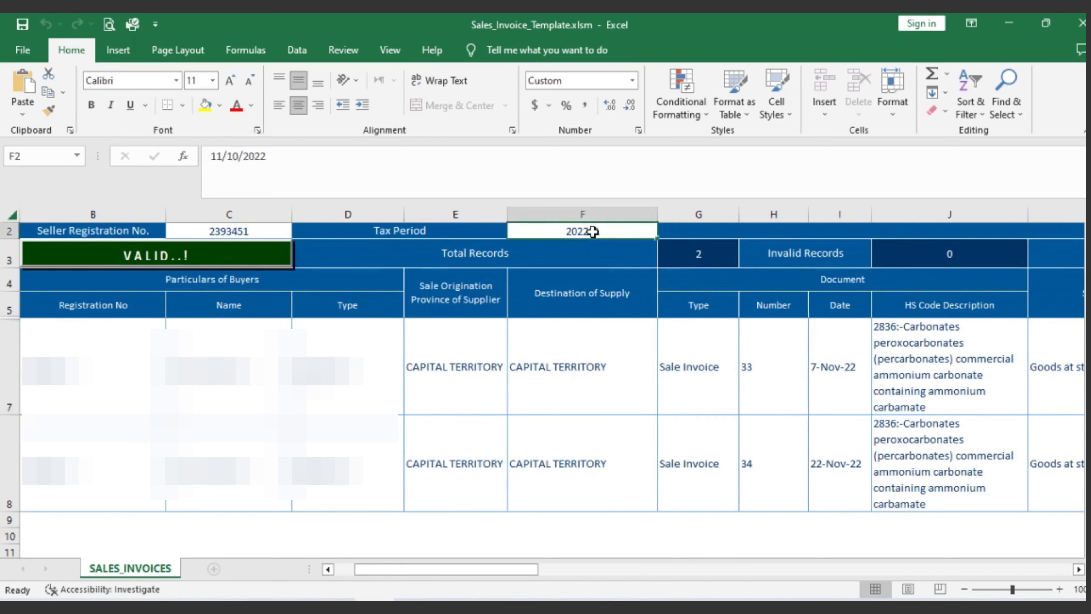
left_click(848, 419)
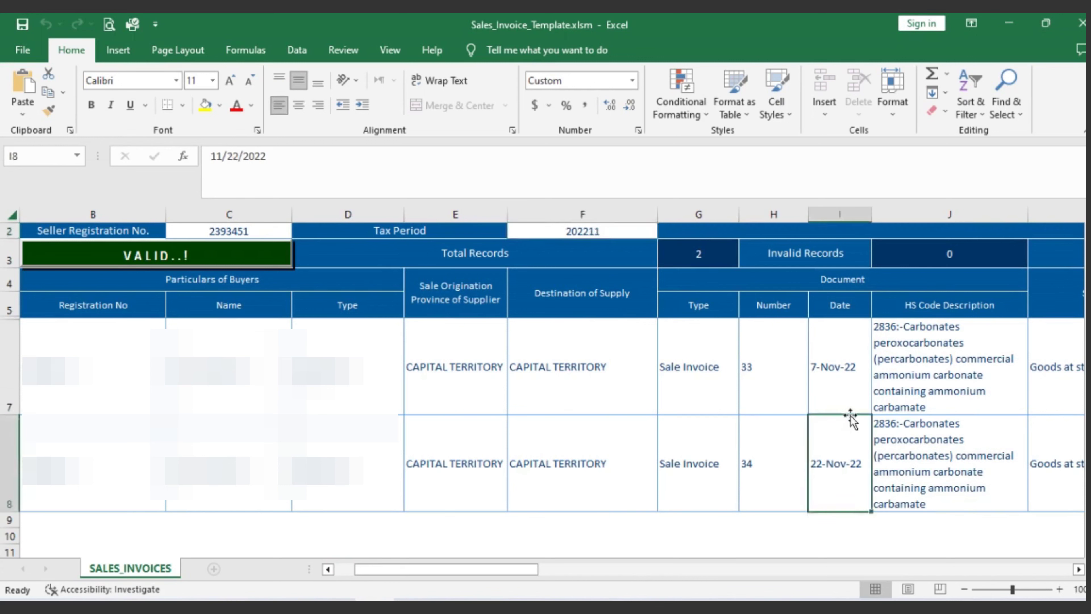
left_click(596, 234)
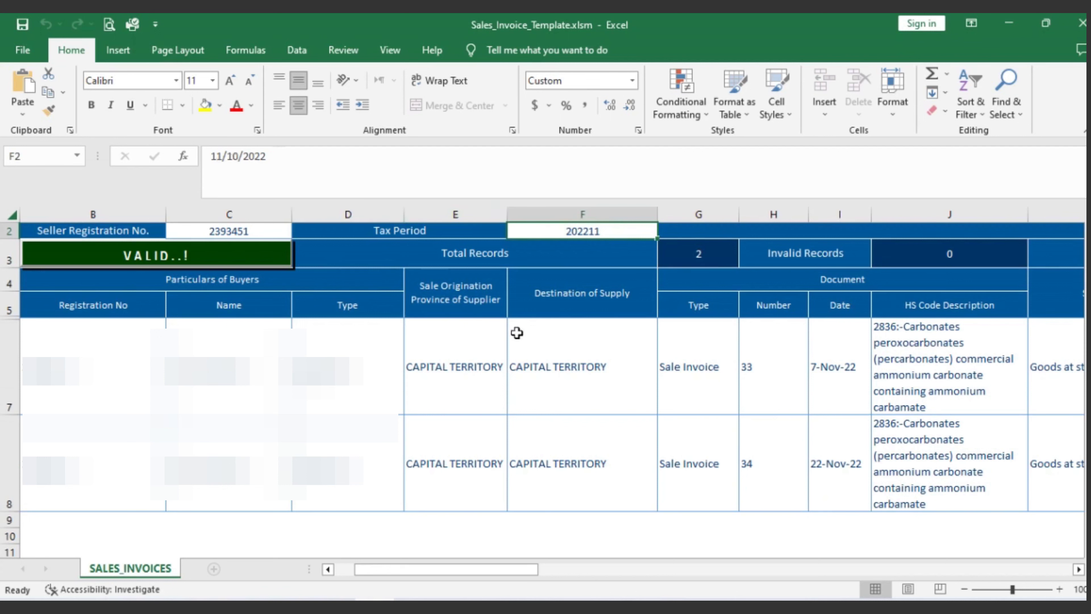
left_click(257, 231)
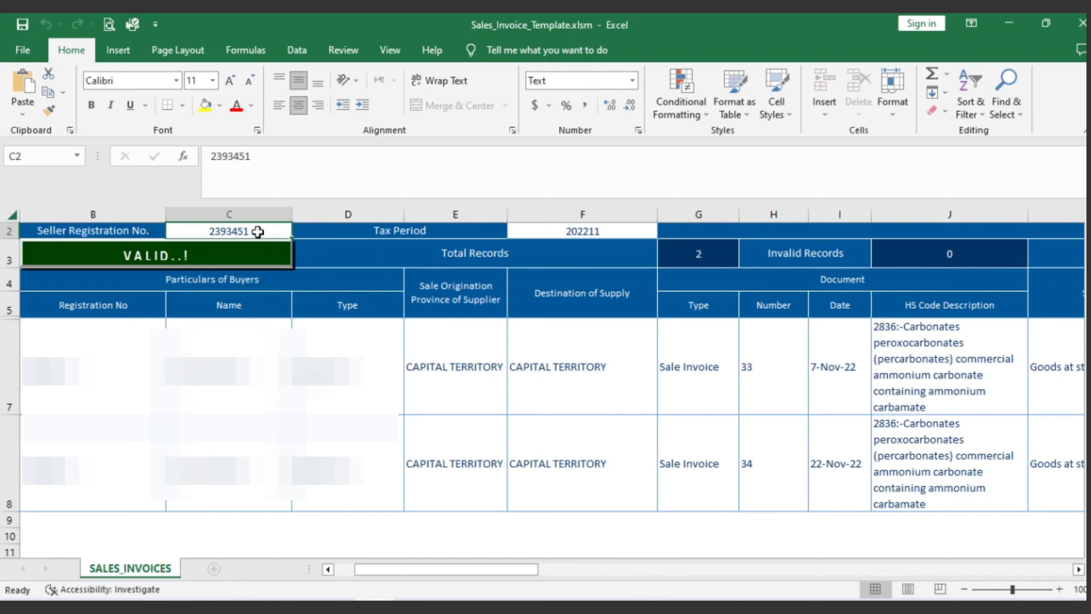
left_click(201, 257)
Step: Save and close the invoice workbook, then return to the FBR Help page in Chrome
left_click(22, 25)
left_click(1082, 24)
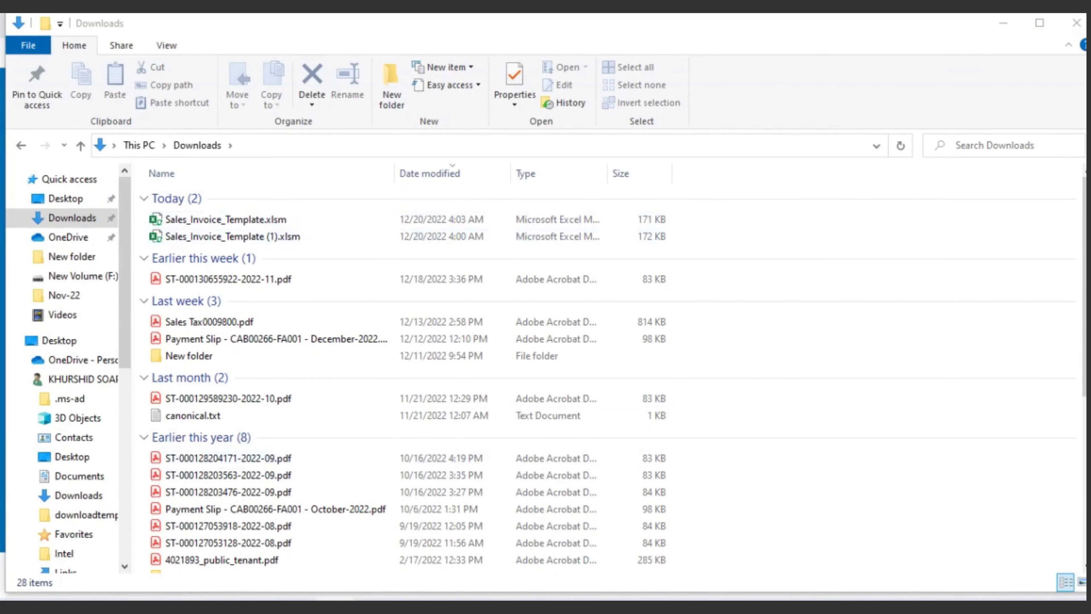
key("alt+Tab")
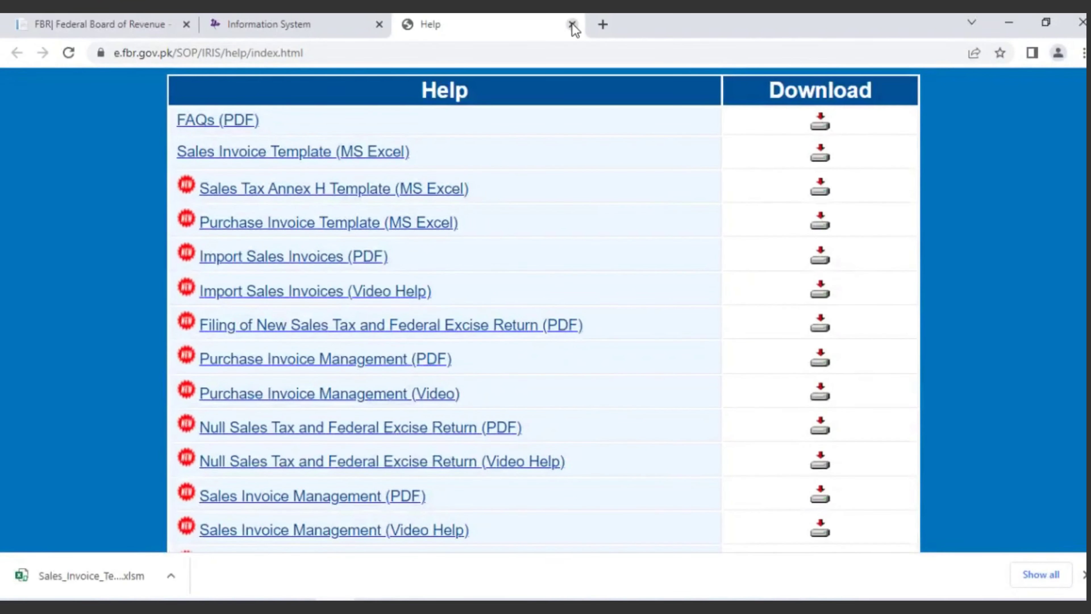
Step: Close the Help tab and reopen the Invoice Management Sales Ledger page
left_click(571, 24)
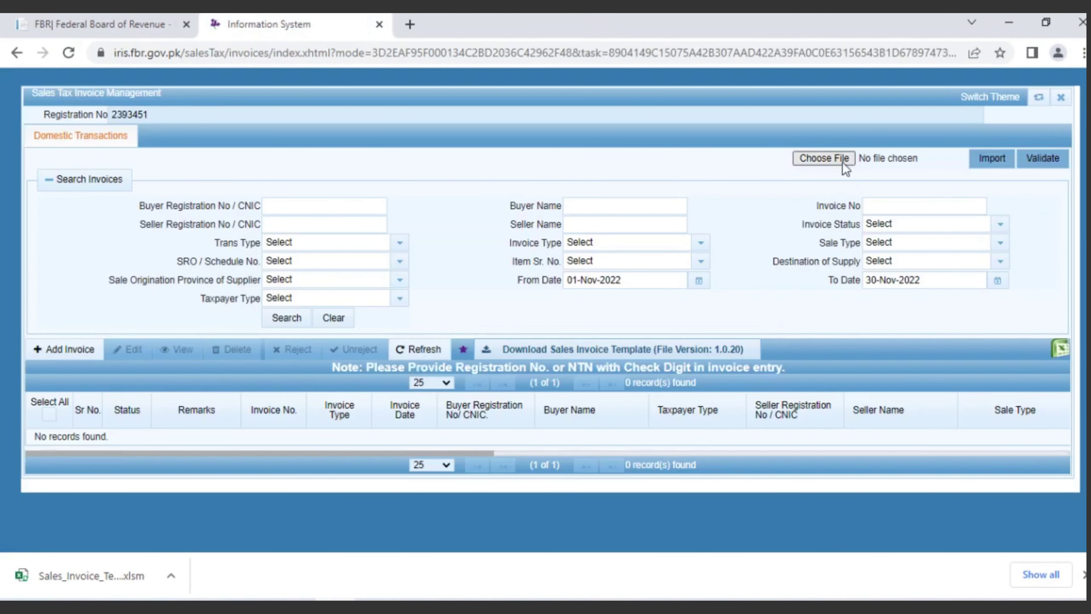
left_click(1060, 99)
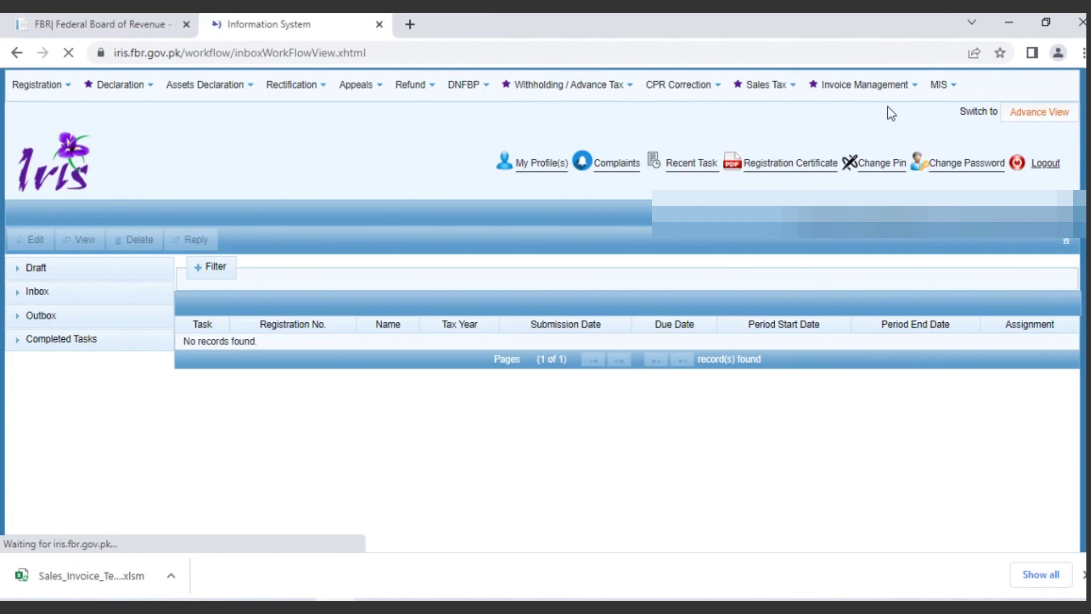
left_click(912, 86)
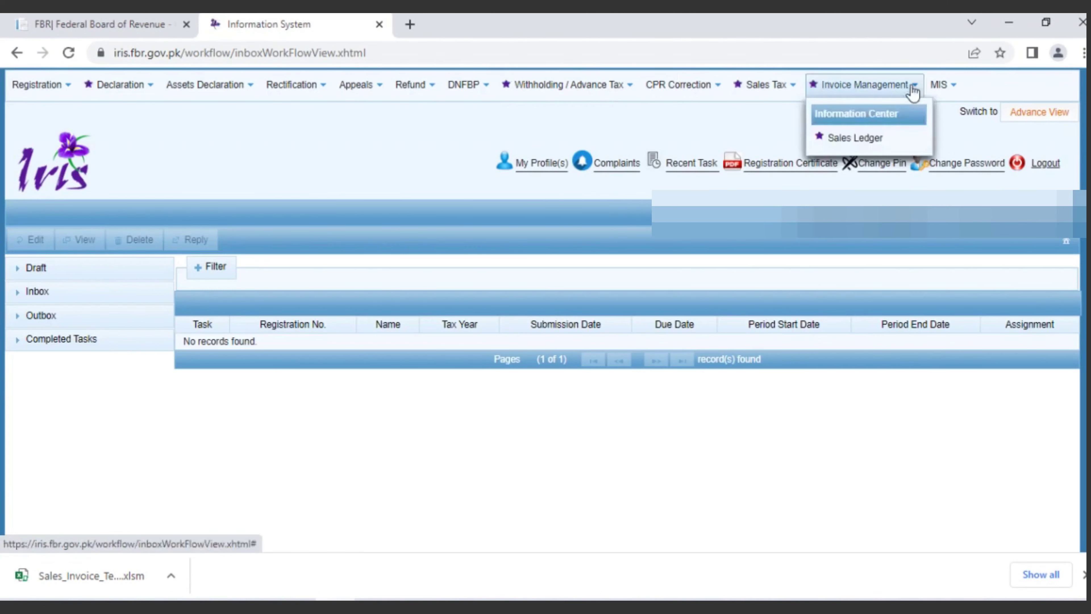
left_click(852, 140)
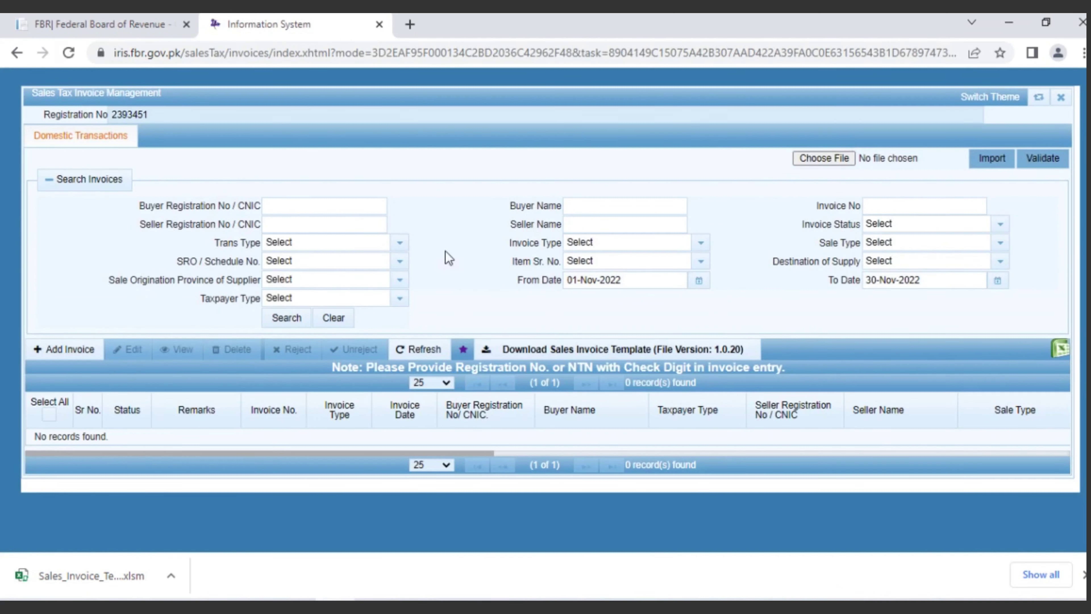
Step: Import Sales_Invoice_Template.xlsm, listing invoices 33 and 34 as Invalid, and select invoice 34
left_click(828, 160)
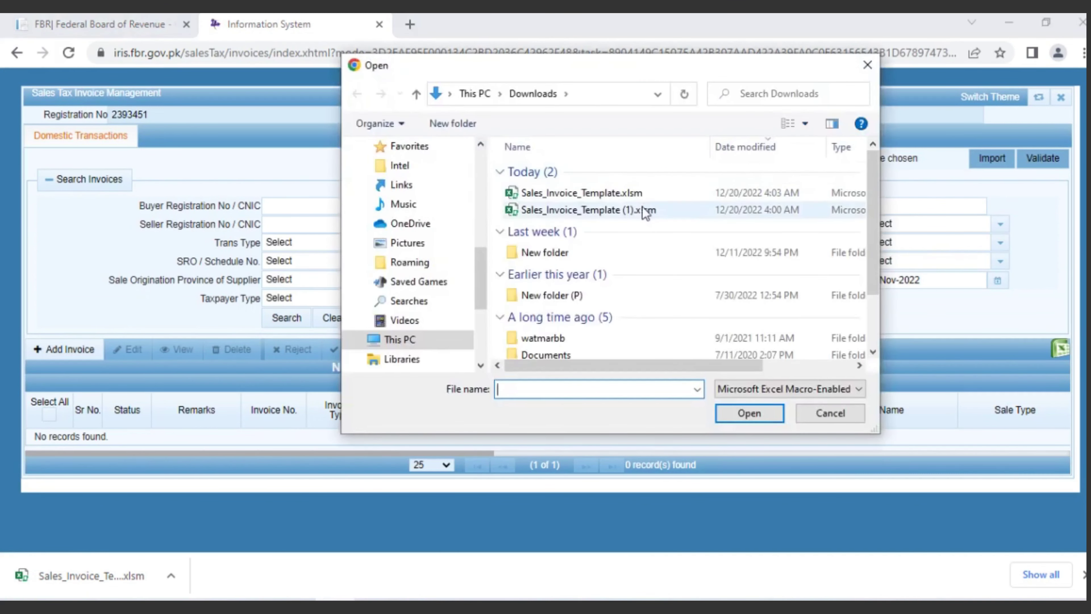
left_click(639, 195)
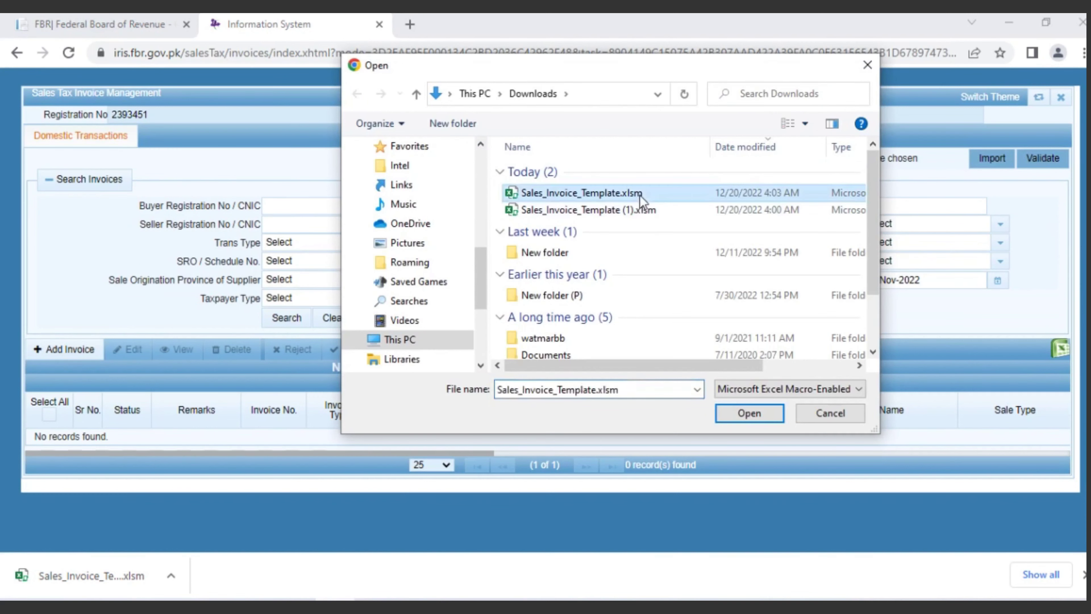
left_click(730, 415)
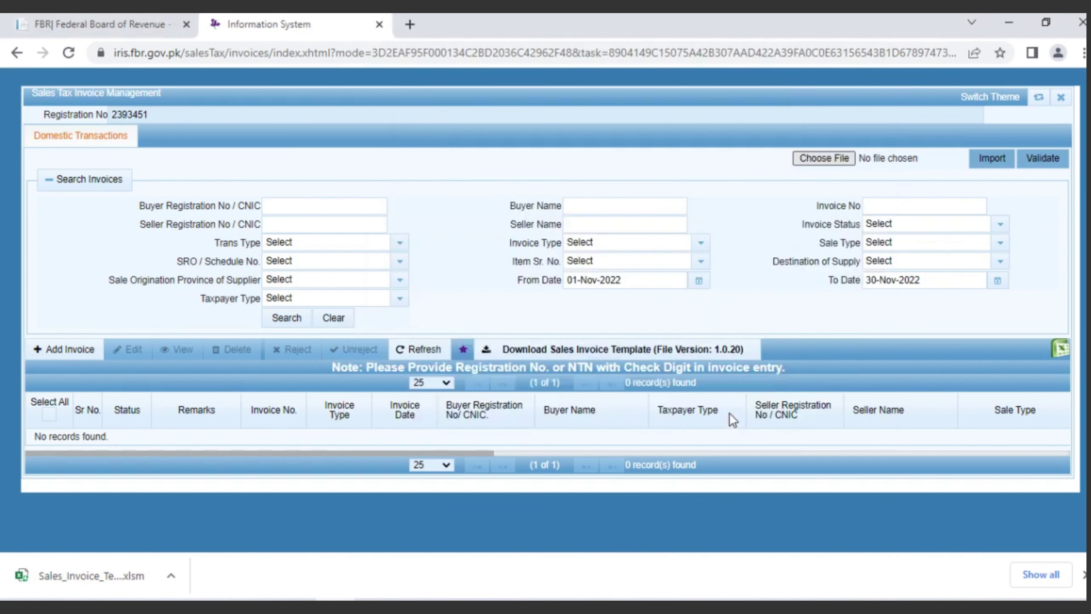
left_click(988, 164)
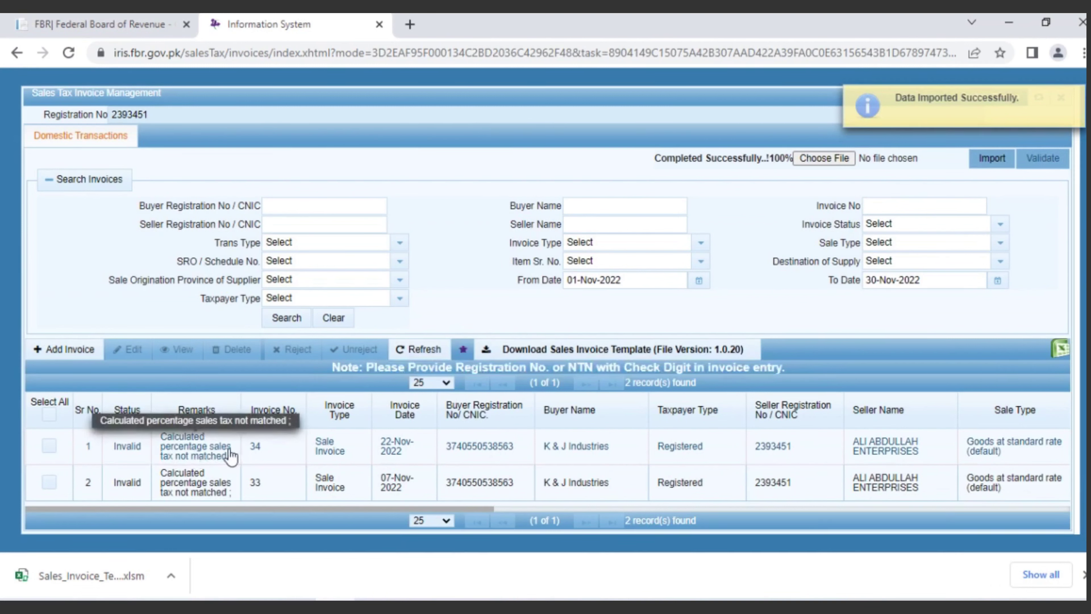
left_click(198, 450)
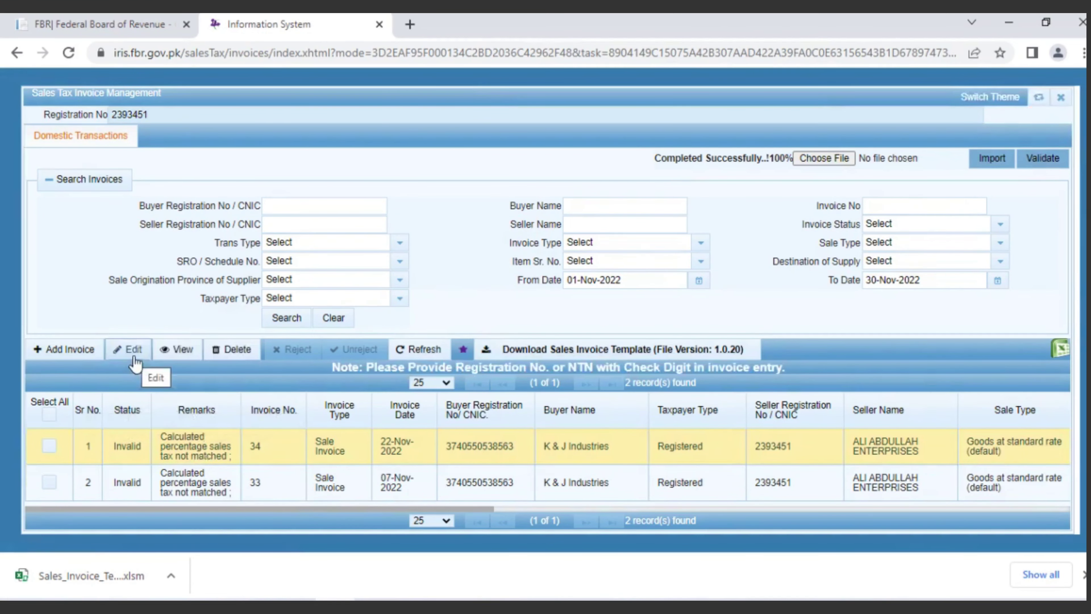
Step: Open invoice 34's details, save the item unchanged, and reselect invoice 34 in the list
left_click(139, 355)
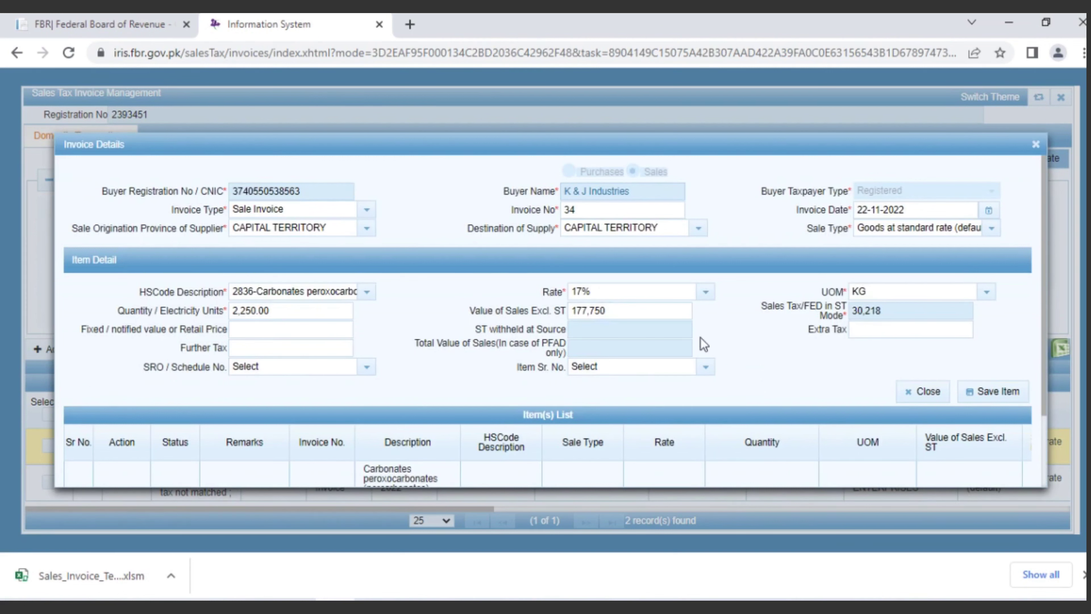
left_click(639, 314)
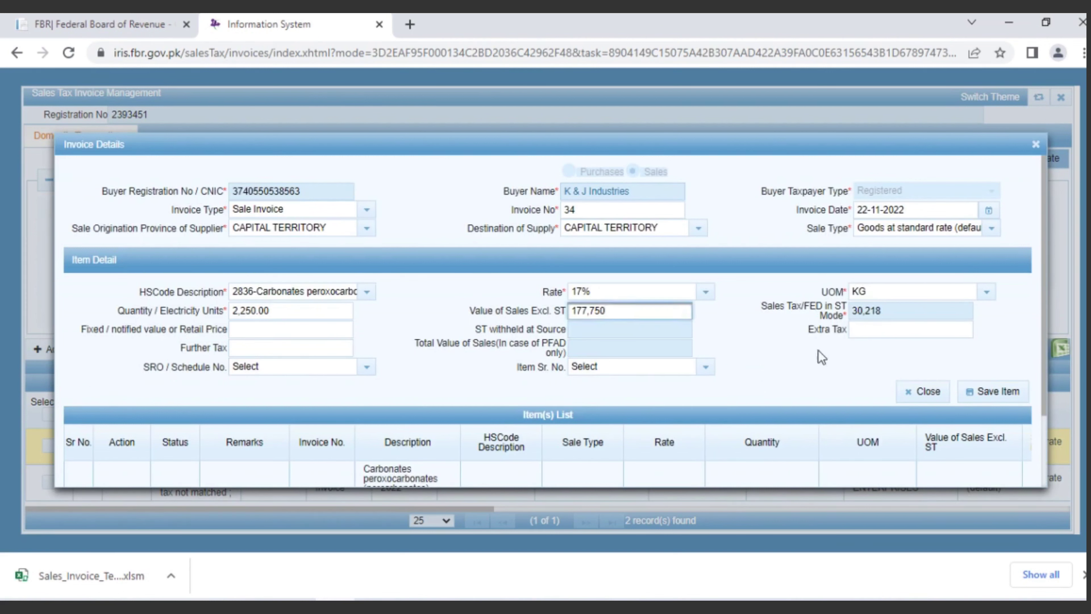
left_click(988, 394)
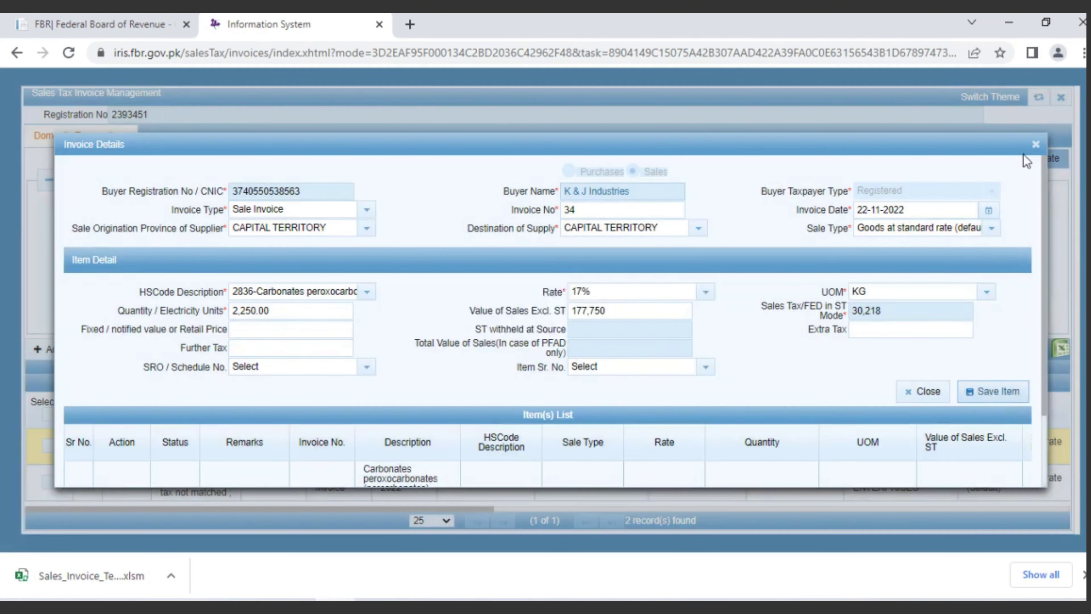
left_click(1035, 144)
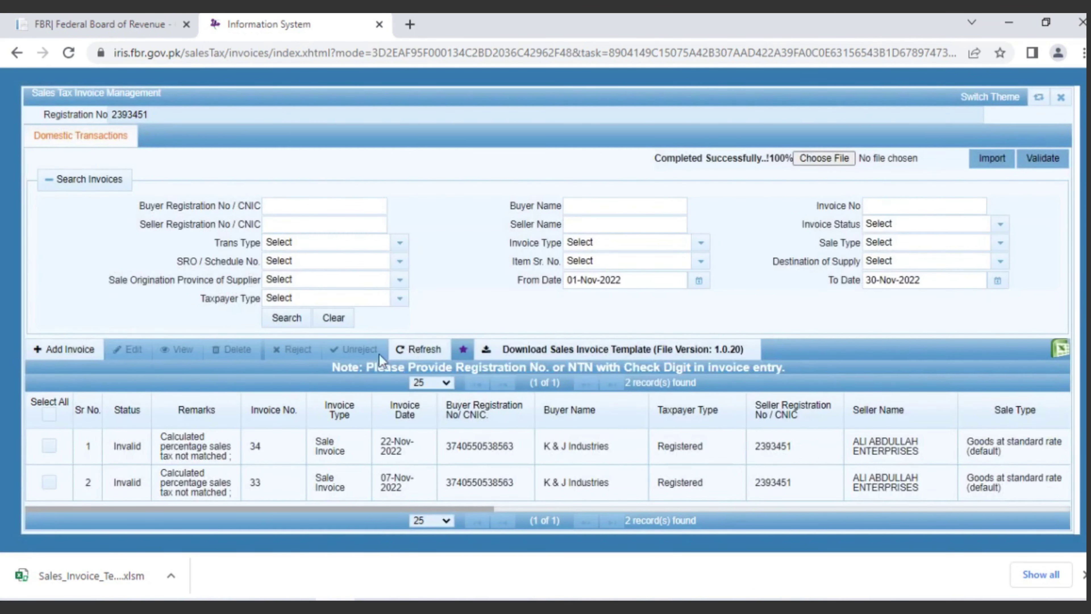
left_click(197, 457)
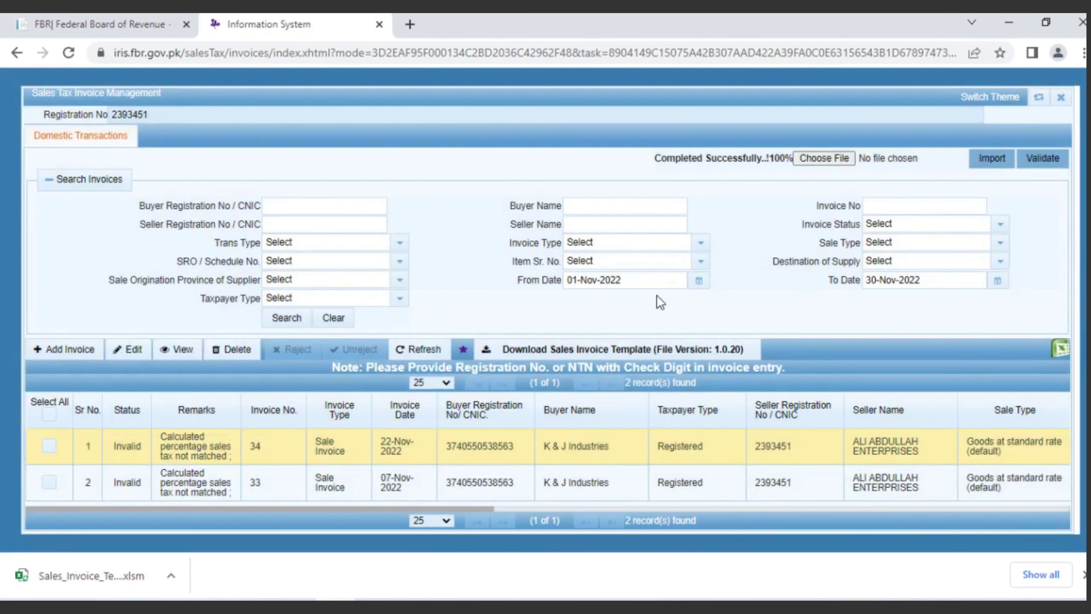
Step: Change invoice 34's sales value from 177,750 to 177,749, giving 30,217 tax, and save it
left_click(135, 351)
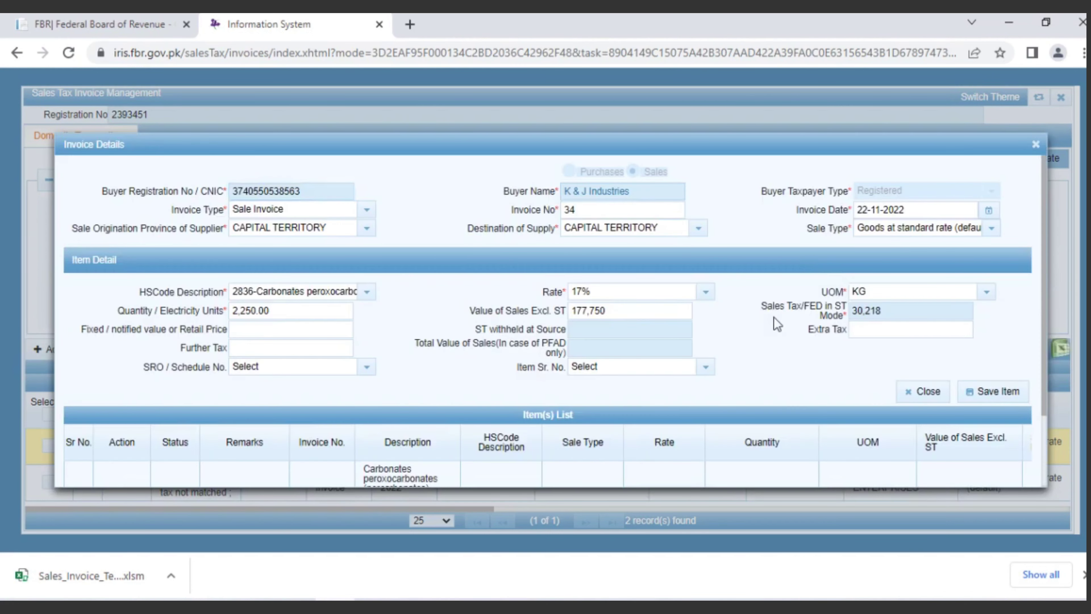
left_click(644, 316)
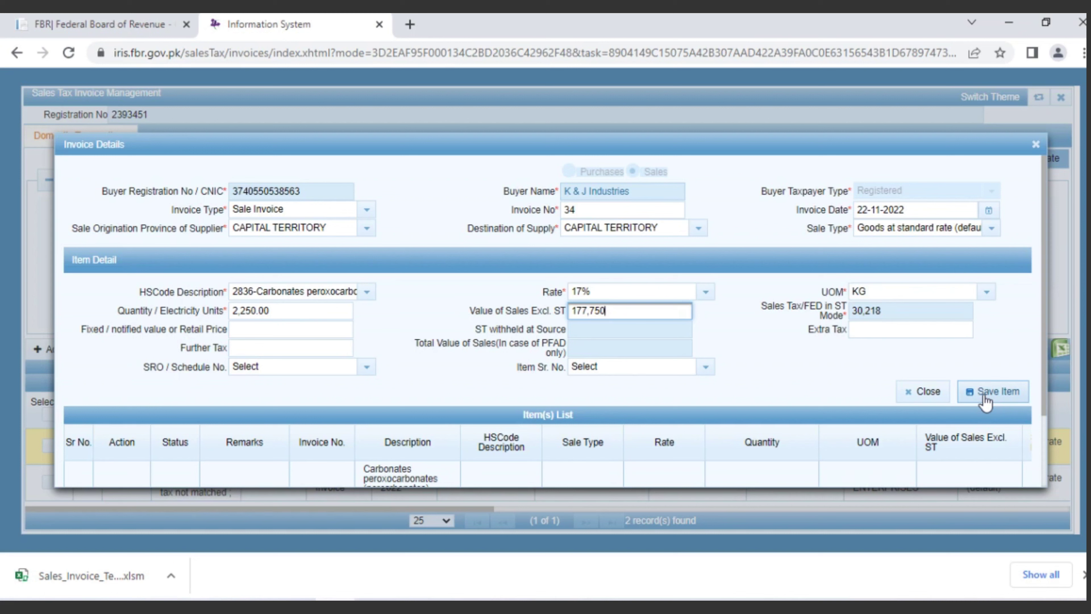
key("BackSpace")
key("BackSpace")
type("49")
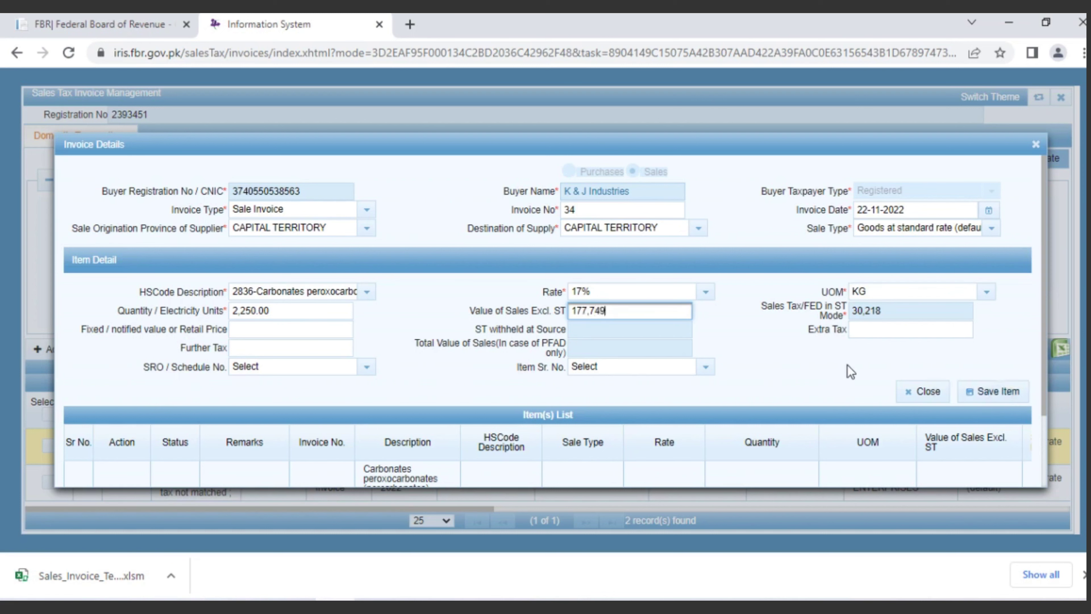
left_click(851, 372)
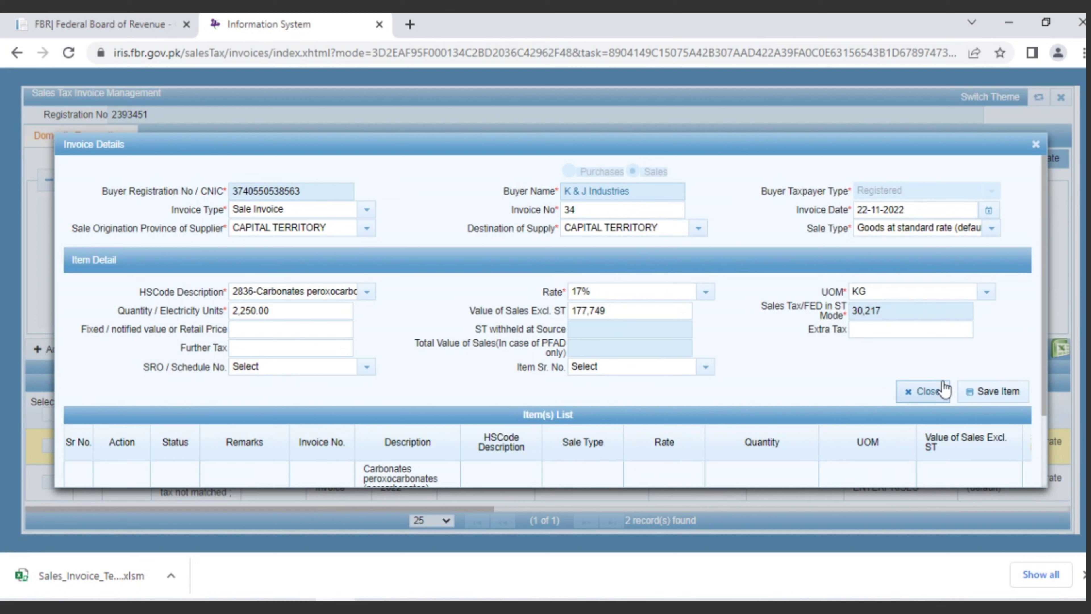
left_click(1003, 393)
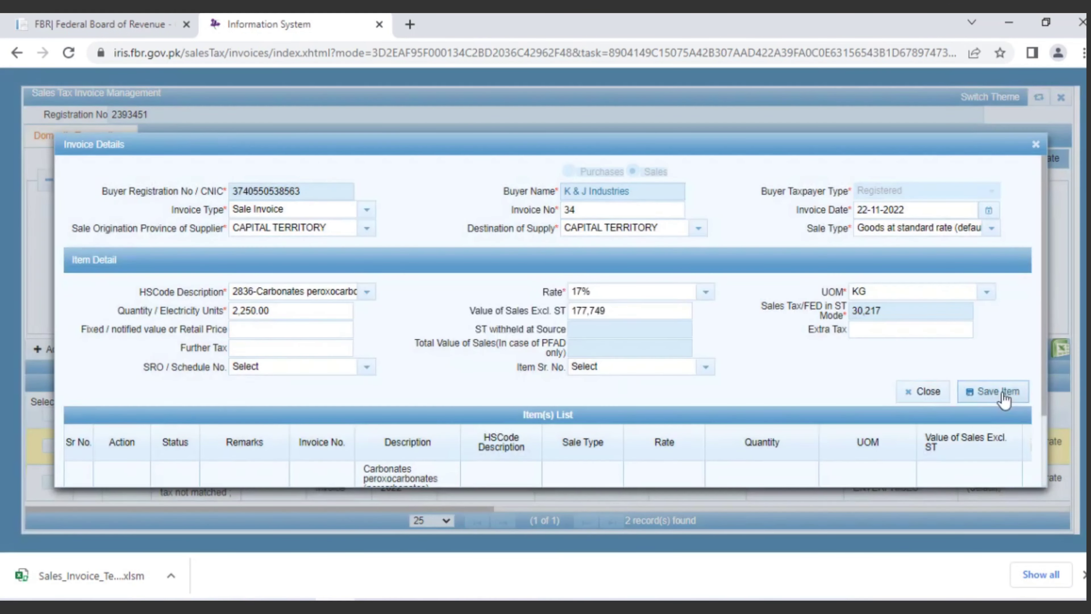
left_click(1036, 143)
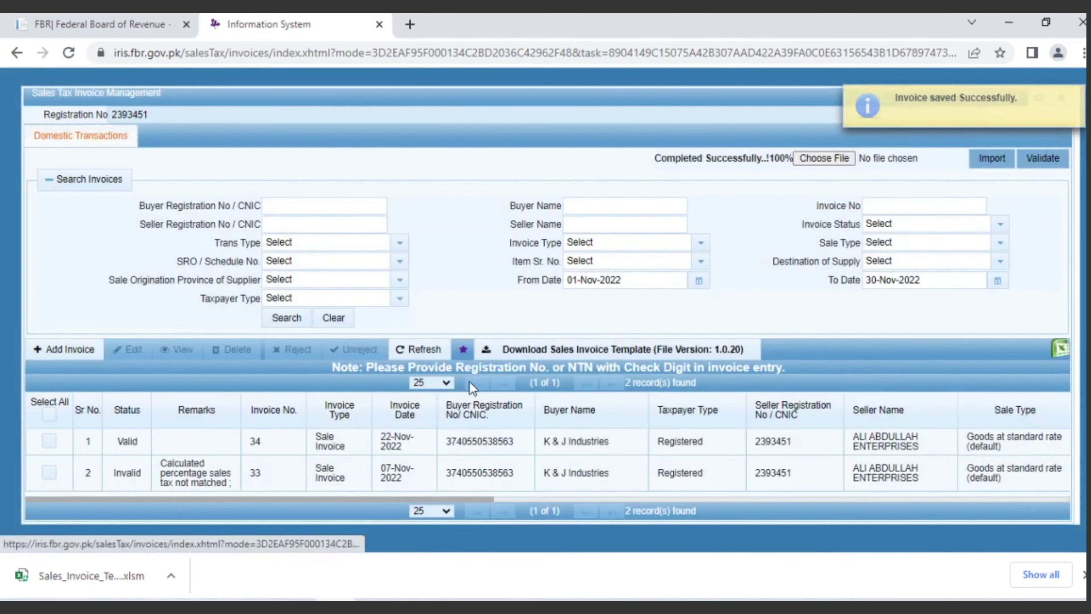
Step: Re-save invoice 33's item so it becomes Valid with 36,932 sales tax
left_click(174, 474)
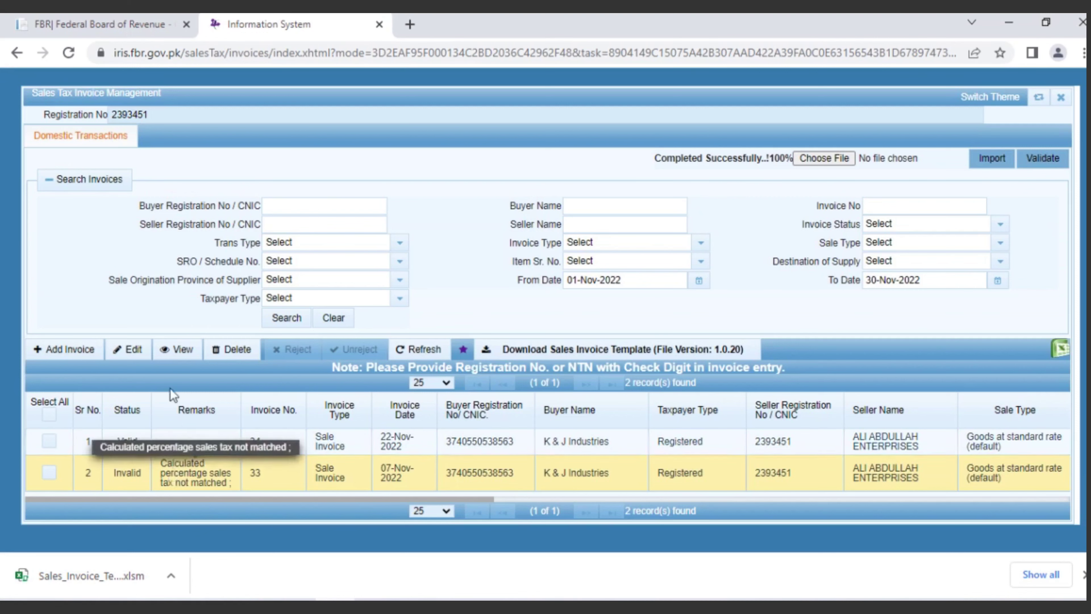
left_click(133, 355)
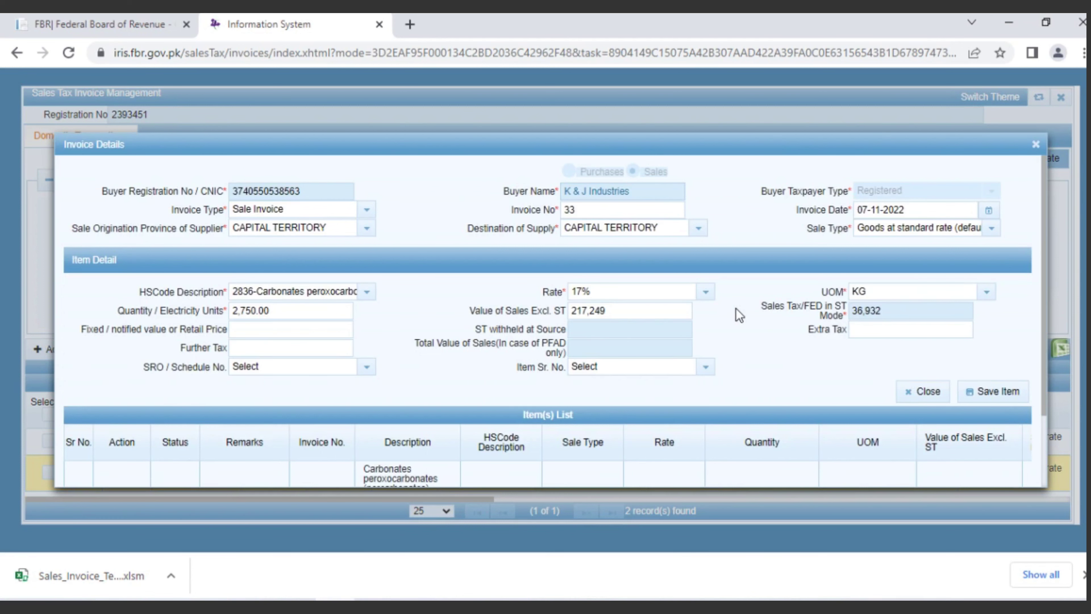
left_click(983, 397)
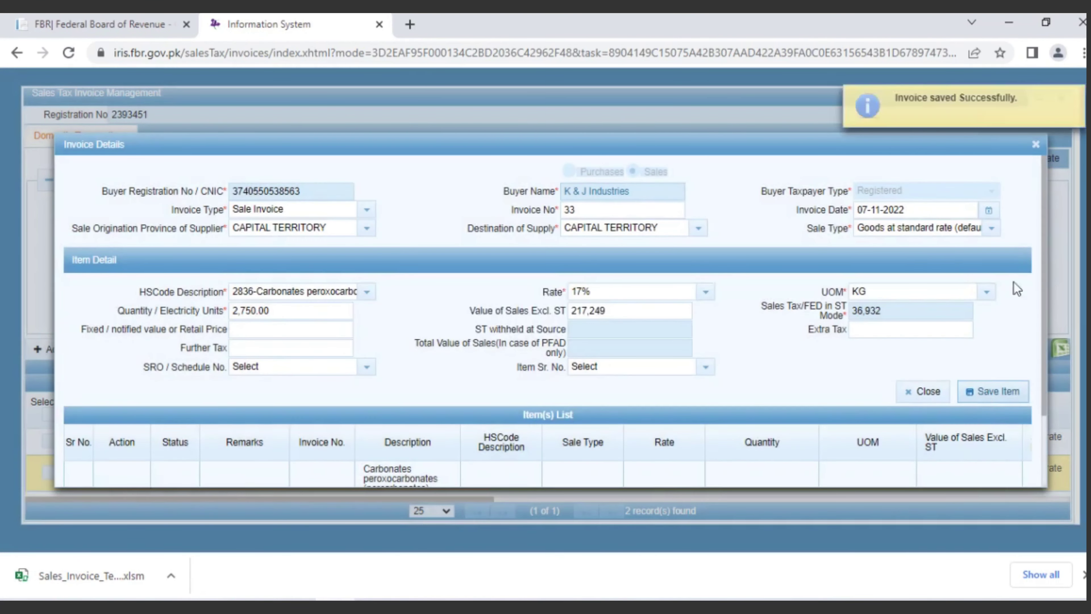
left_click(1035, 145)
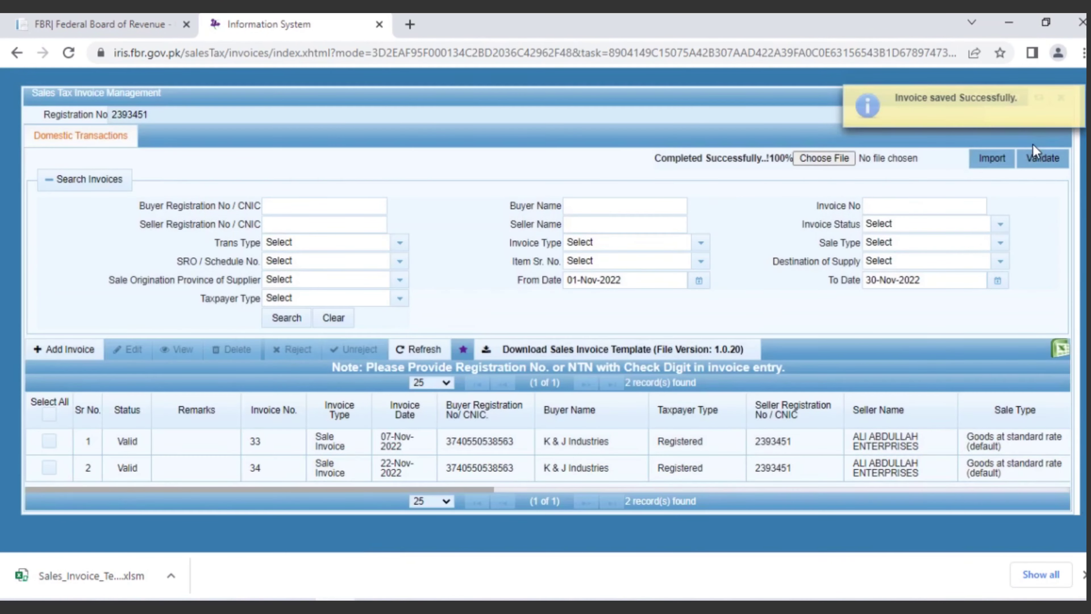
Step: Validate the November sales invoices and close Sales Tax Invoice Management
left_click(1037, 159)
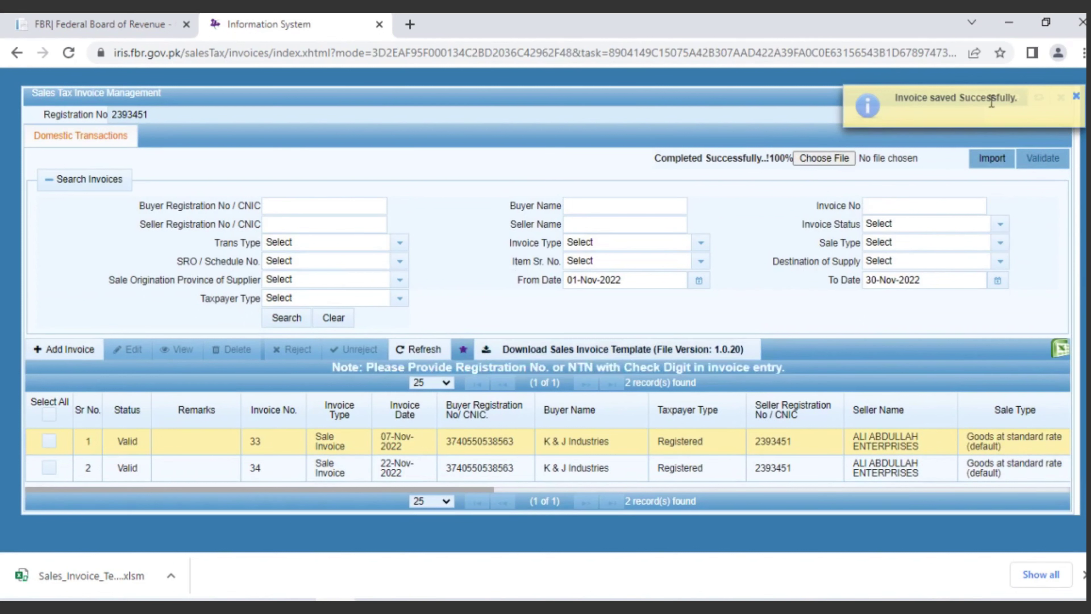
left_click(1076, 98)
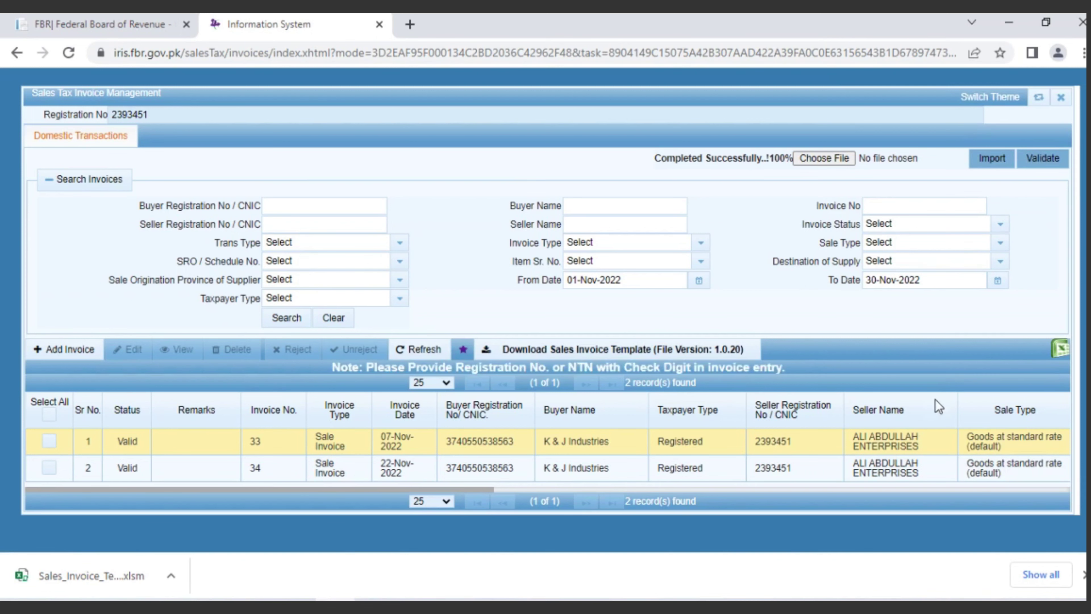
scroll(935, 399, "right", 5)
scroll(935, 399, "right", 5)
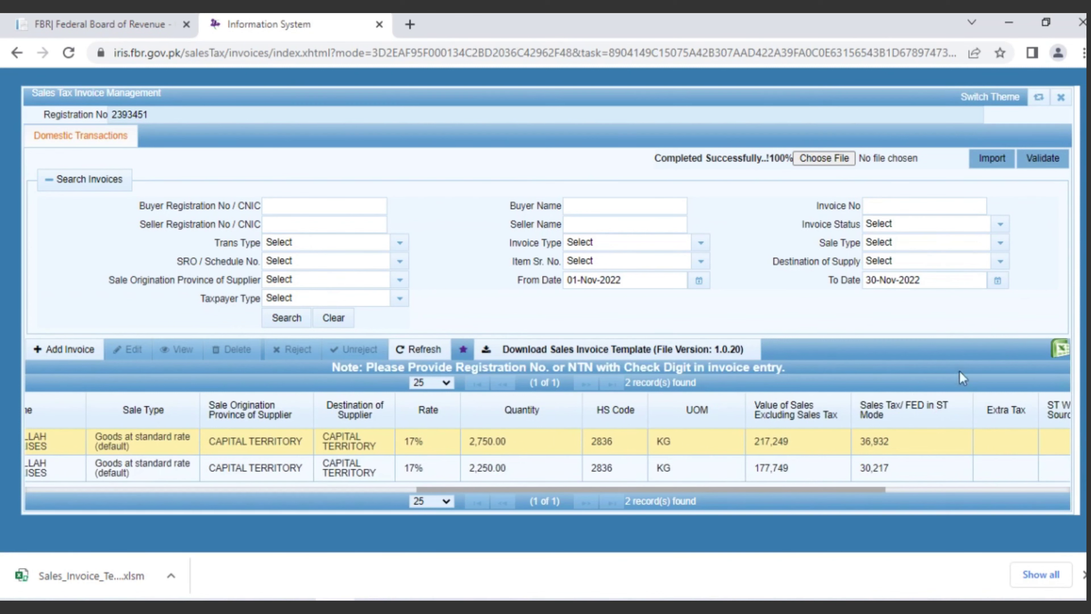
left_click(1060, 100)
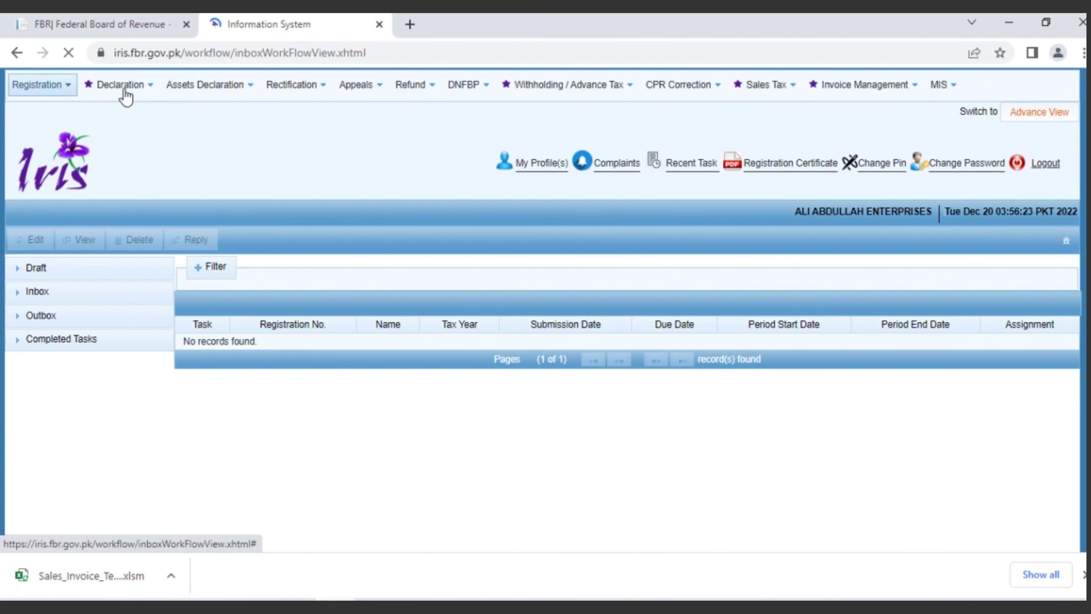
Step: Start a 26(1) Sales Tax and Federal Excise Return for 01-Nov-2022 to 30-Nov-2022, tax year 2023
mouse_move(123, 89)
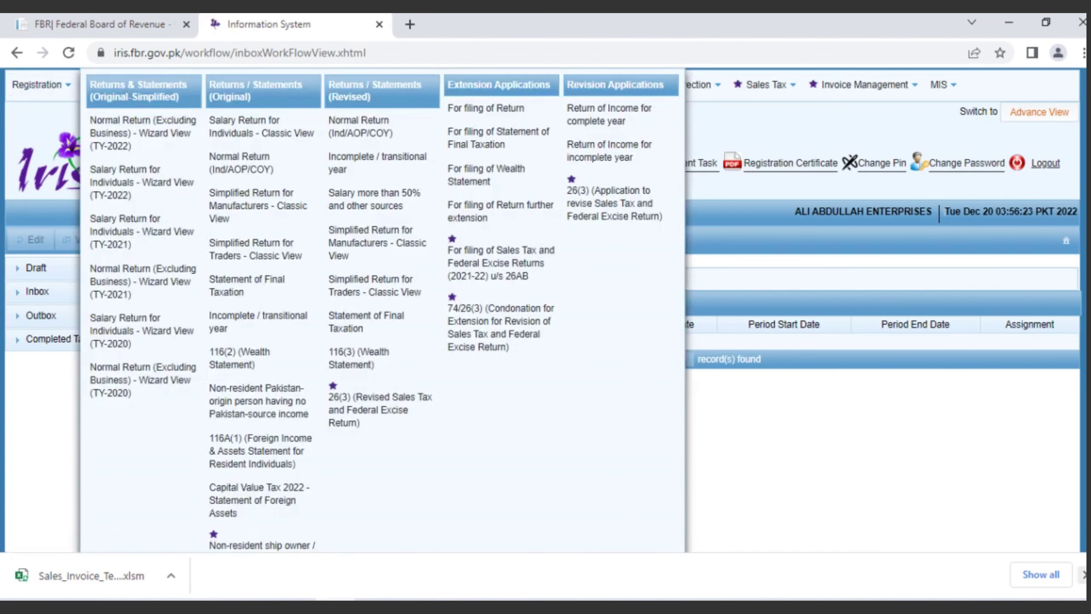
left_click(1084, 575)
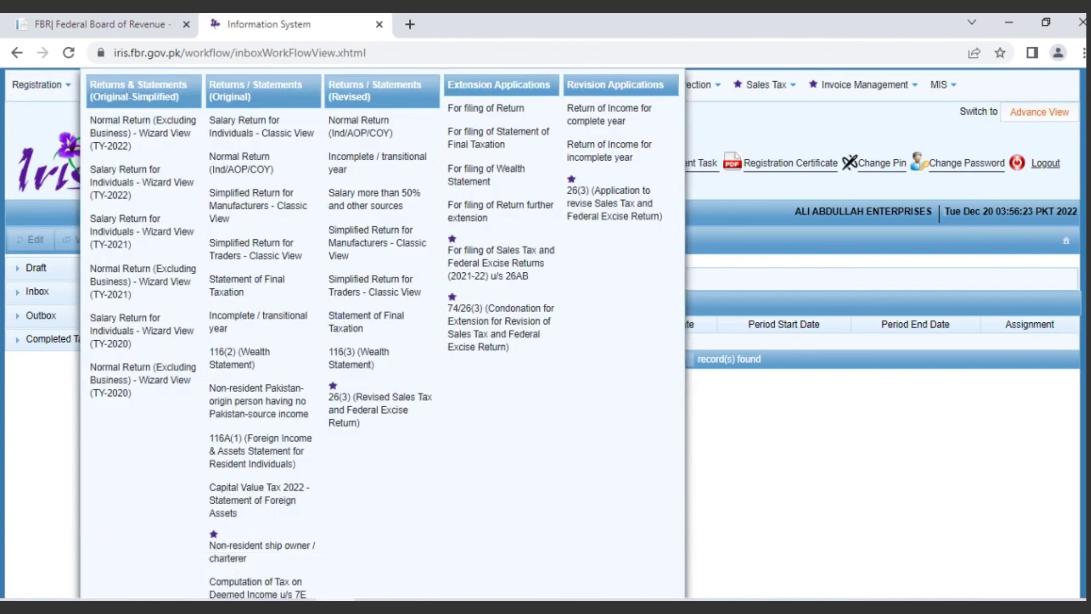
scroll(546, 333, "down", 4)
scroll(1077, 419, "down", 1)
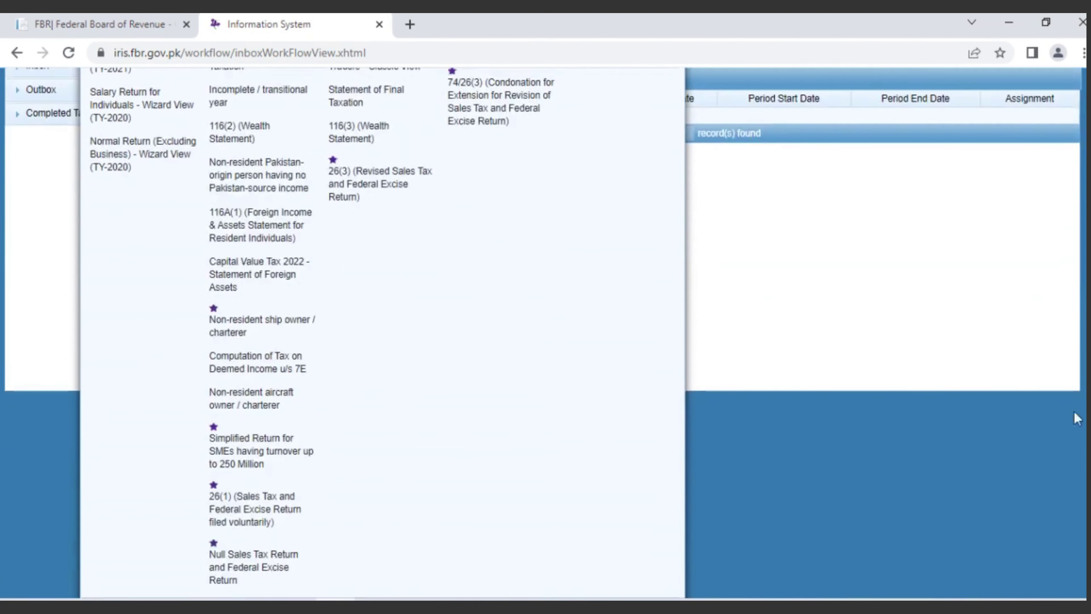
left_click(274, 509)
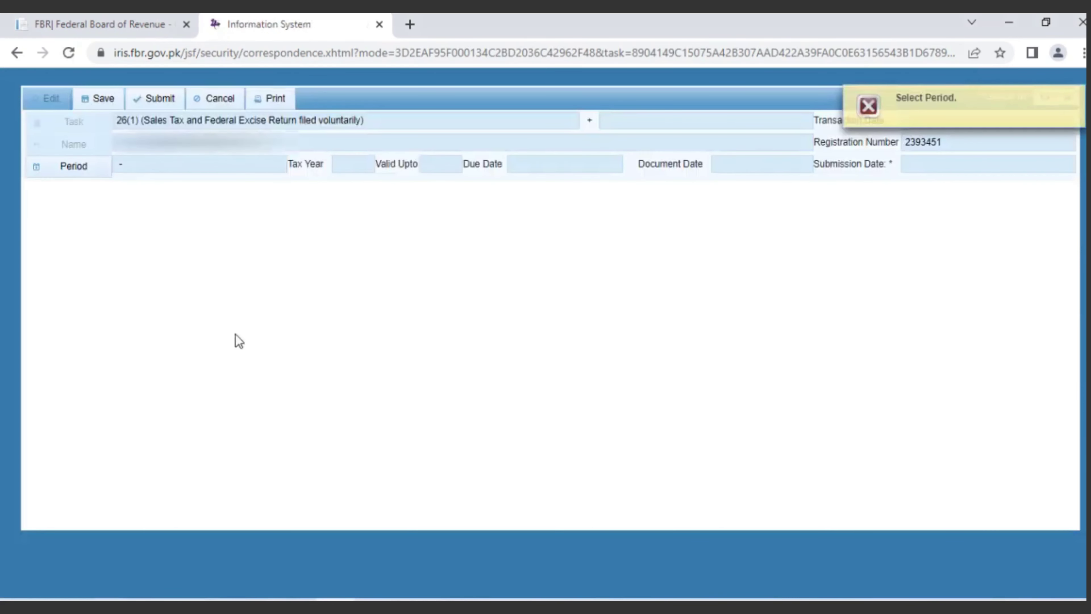
left_click(76, 170)
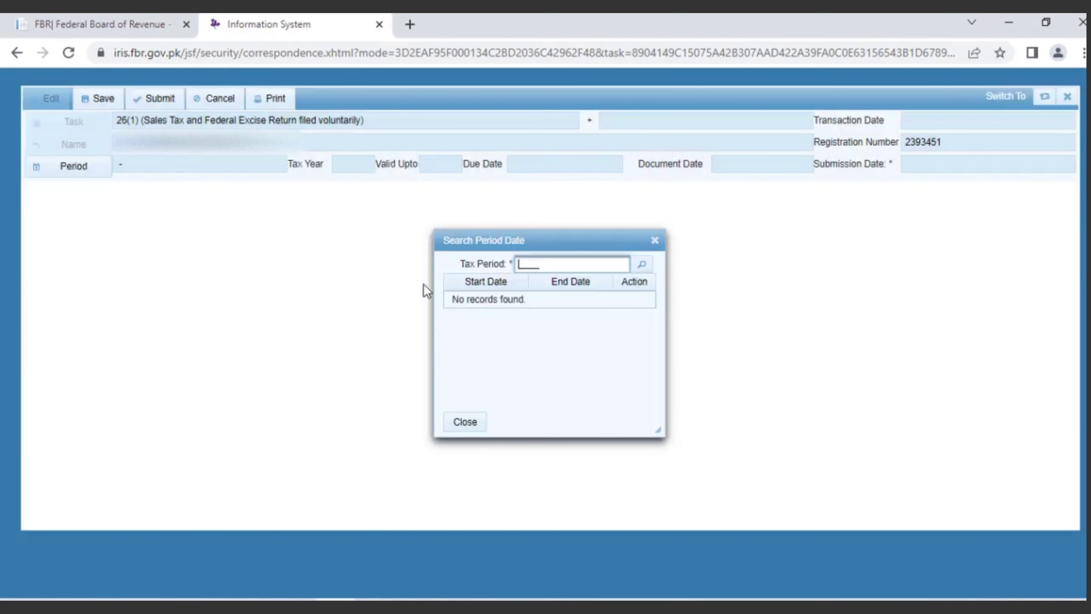
key("Return")
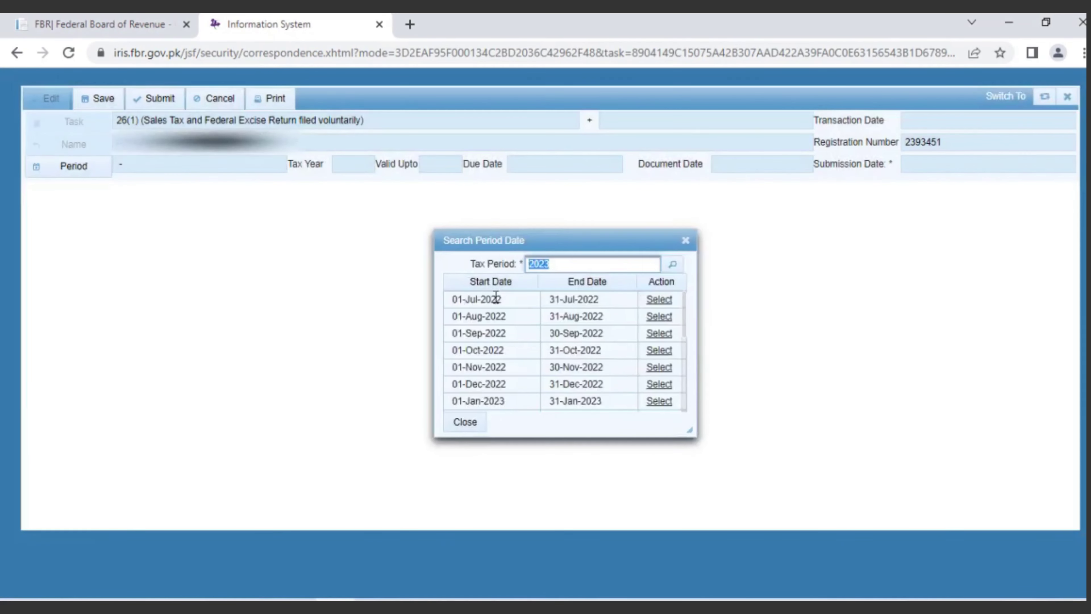
left_click(659, 371)
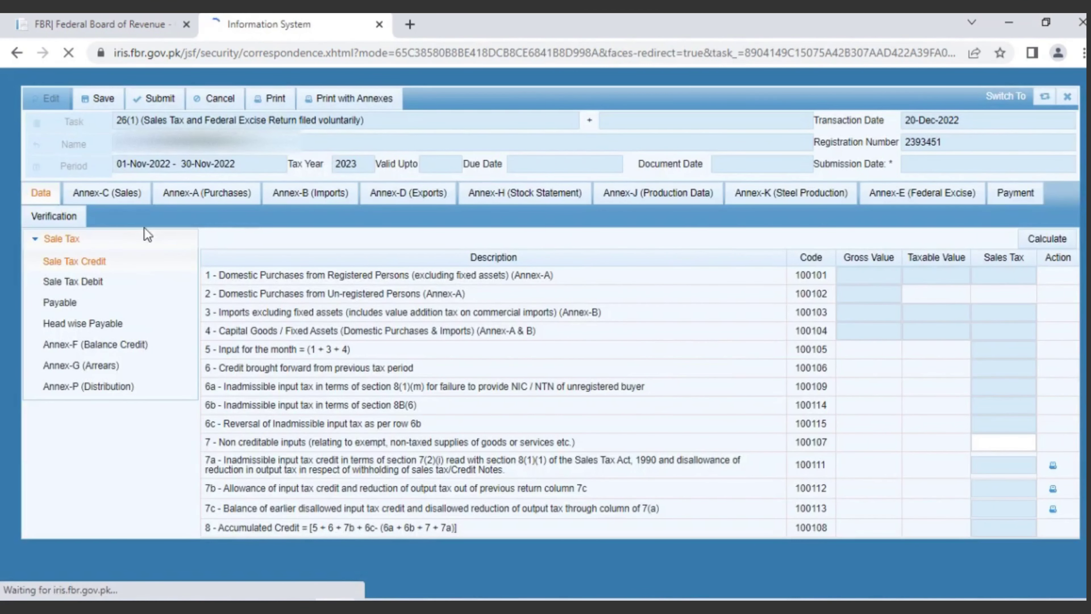
Step: Load the month's sales invoices into Annex-C, then return to the main data
left_click(105, 195)
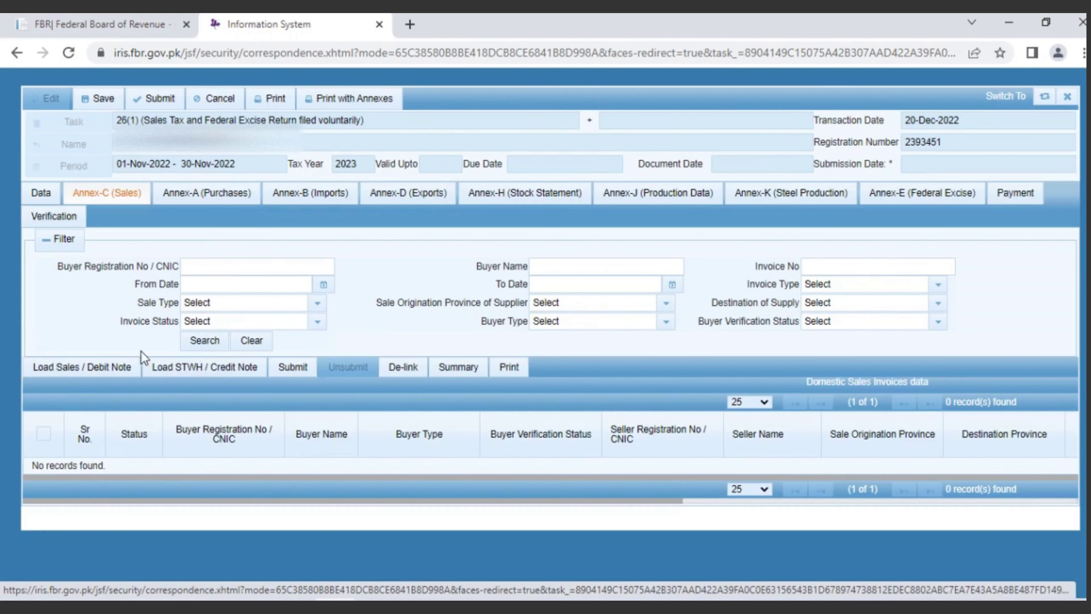
left_click(103, 371)
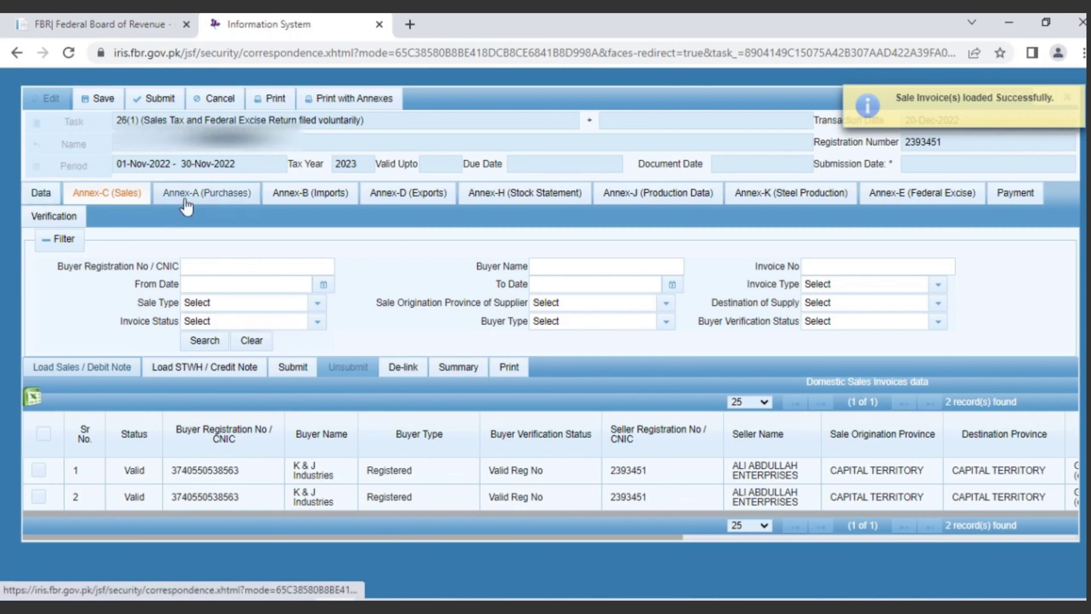
left_click(47, 200)
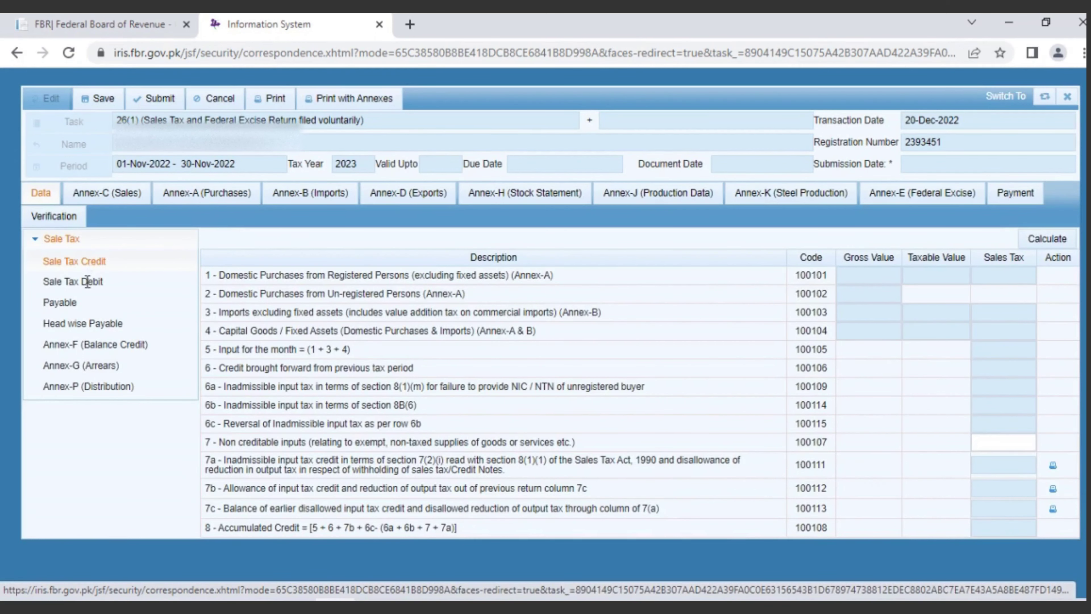
Step: Calculate Sale Tax Debit to 394,998 taxable sales and 67,149 output tax, then open Annex-A (Purchases)
left_click(88, 281)
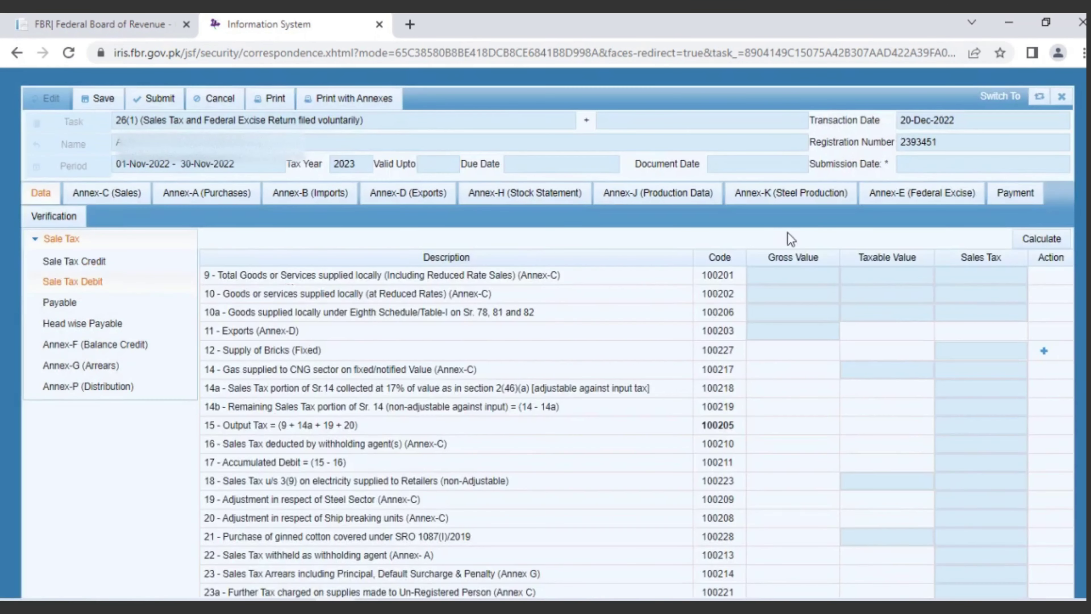
left_click(1033, 239)
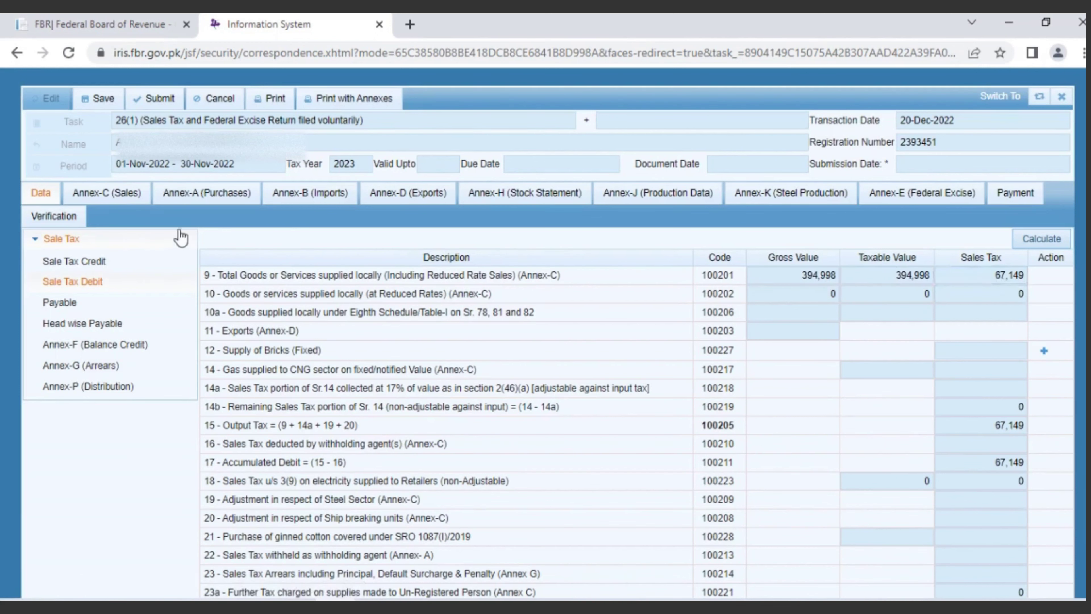
left_click(219, 196)
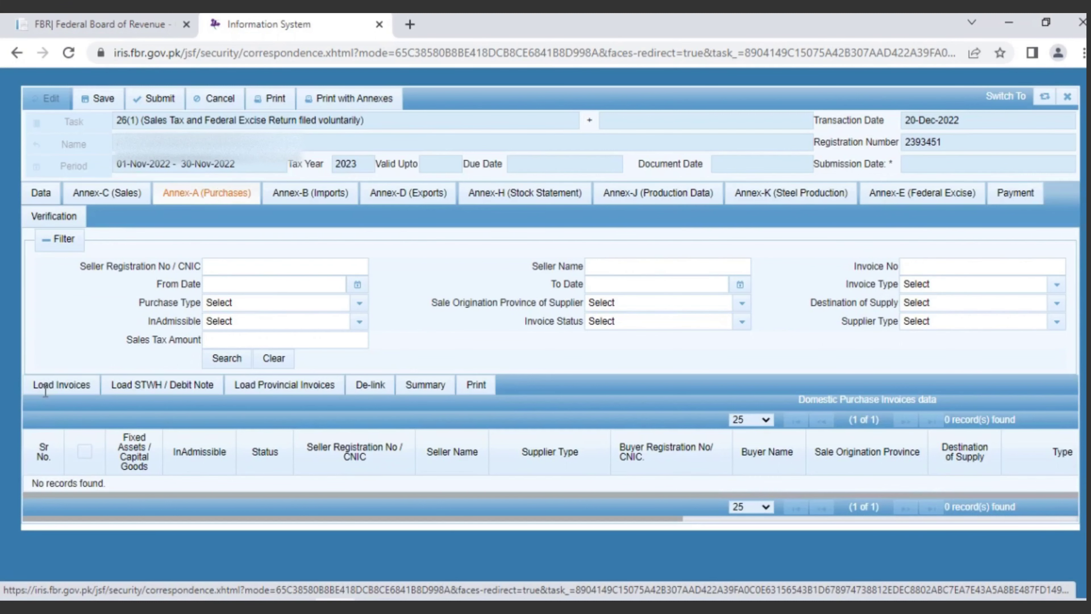
Step: Search for purchase invoices to load into Annex-A; none are found
left_click(45, 385)
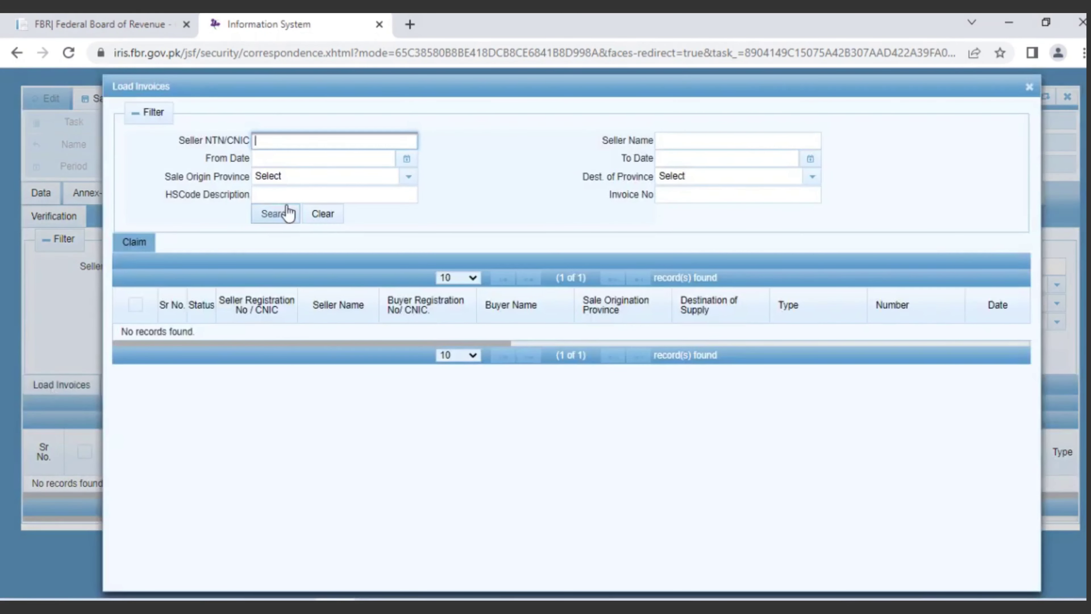
left_click(283, 215)
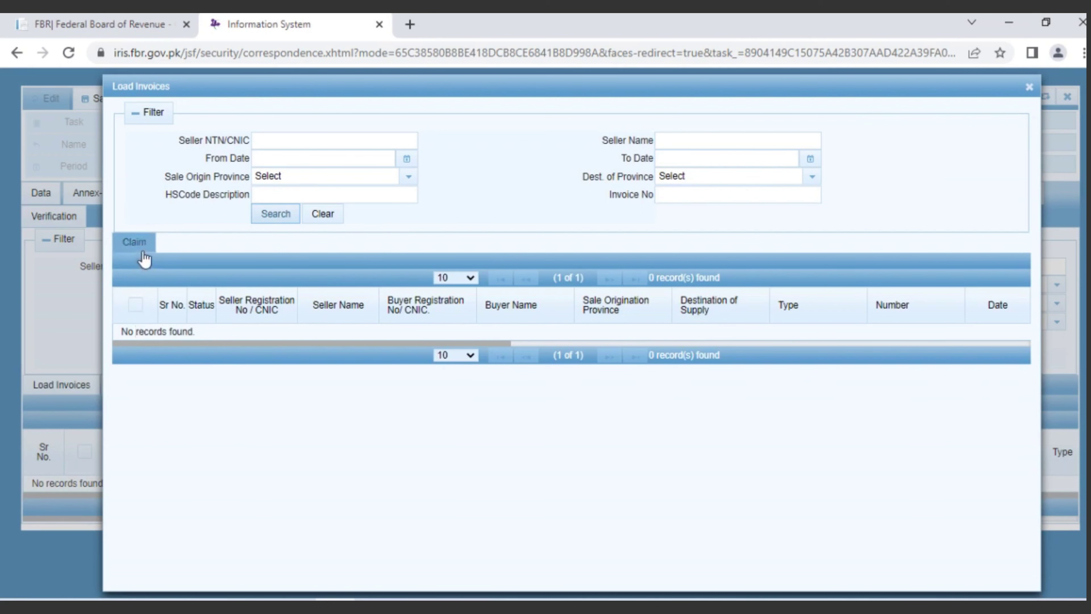
left_click(1029, 88)
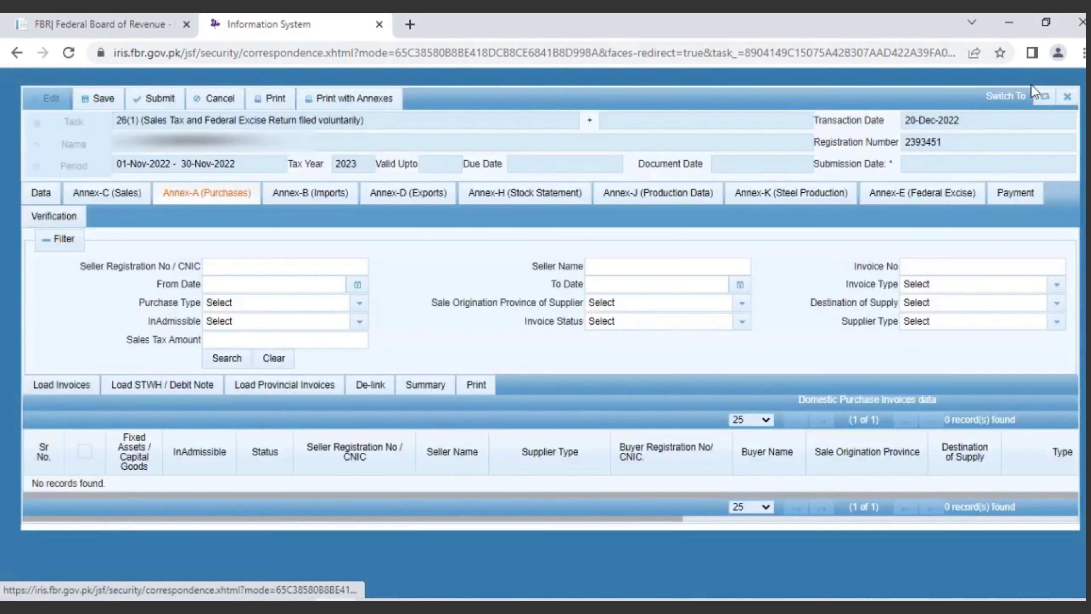
Step: Calculate Sale Tax Credit, giving 67,149 credit brought forward and accumulated credit
left_click(52, 211)
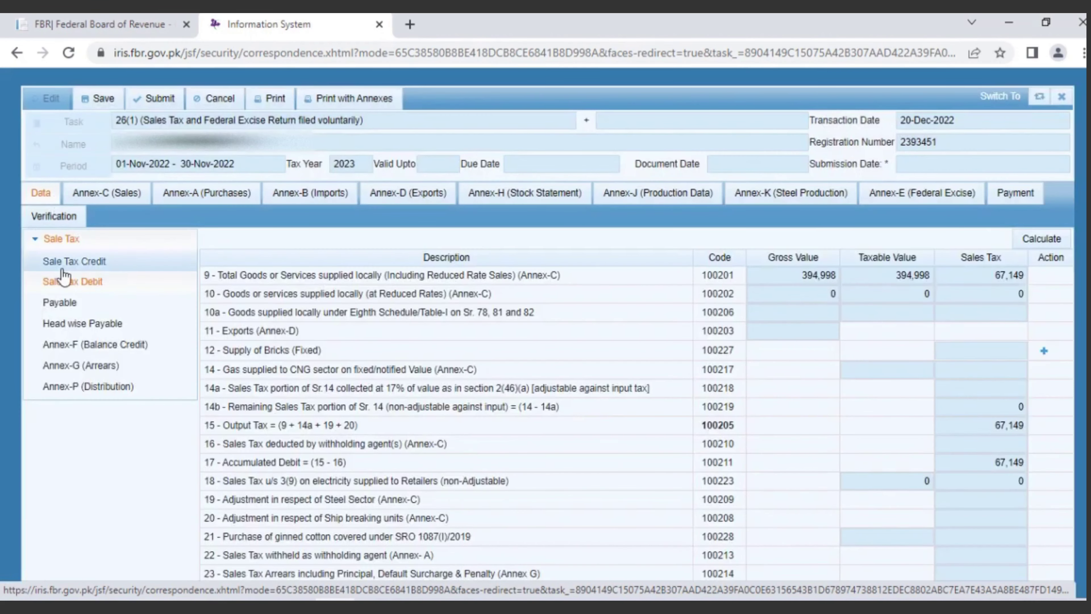
left_click(64, 269)
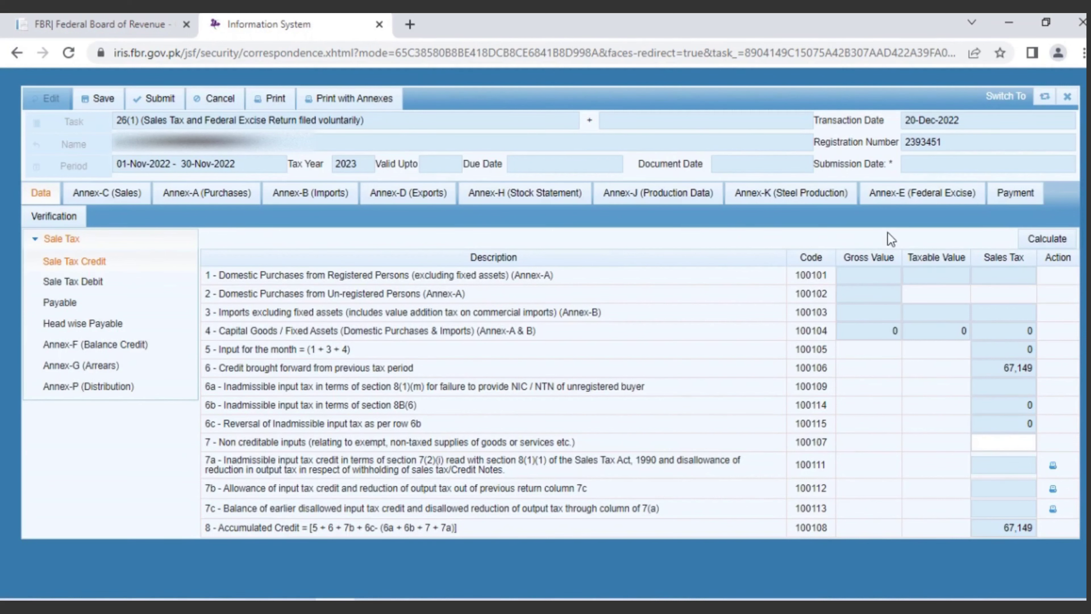
left_click(1044, 238)
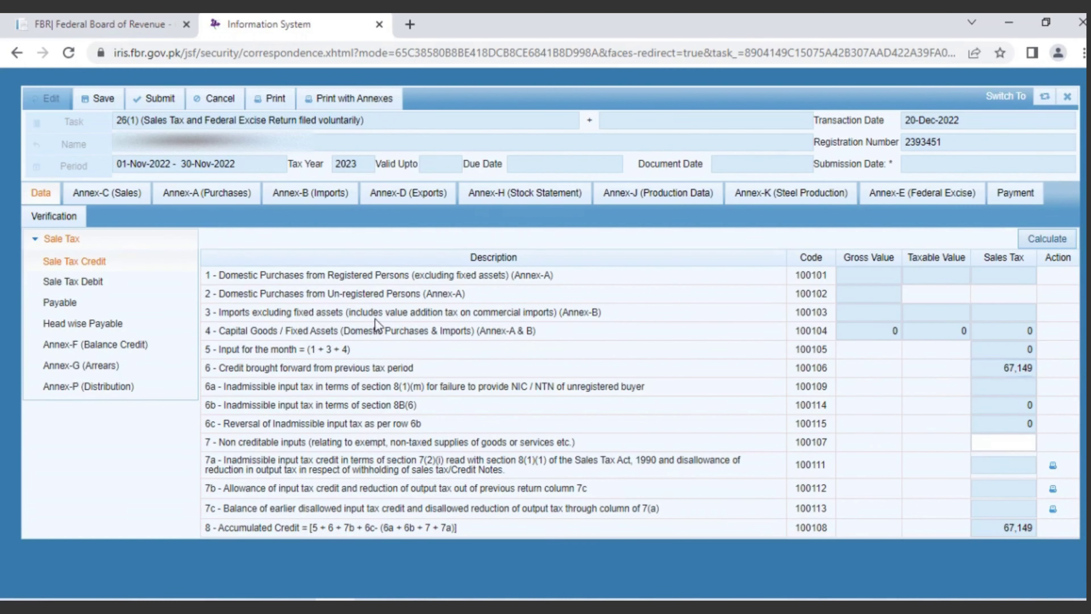
Step: Recalculate Sale Tax Debit and Payable, leaving balance tax payable at 6,715
left_click(98, 289)
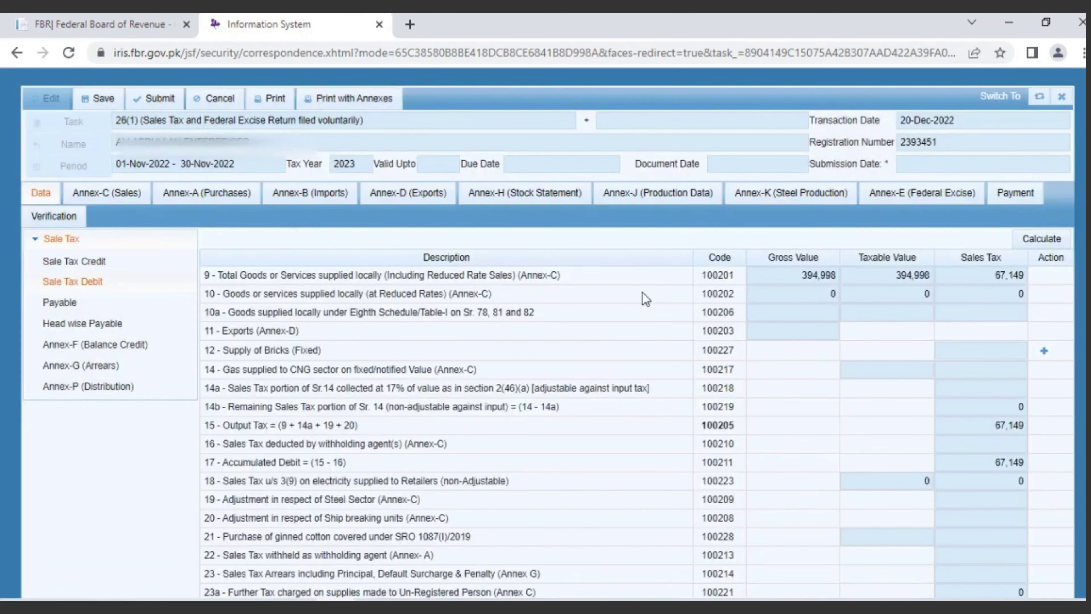
left_click(1046, 239)
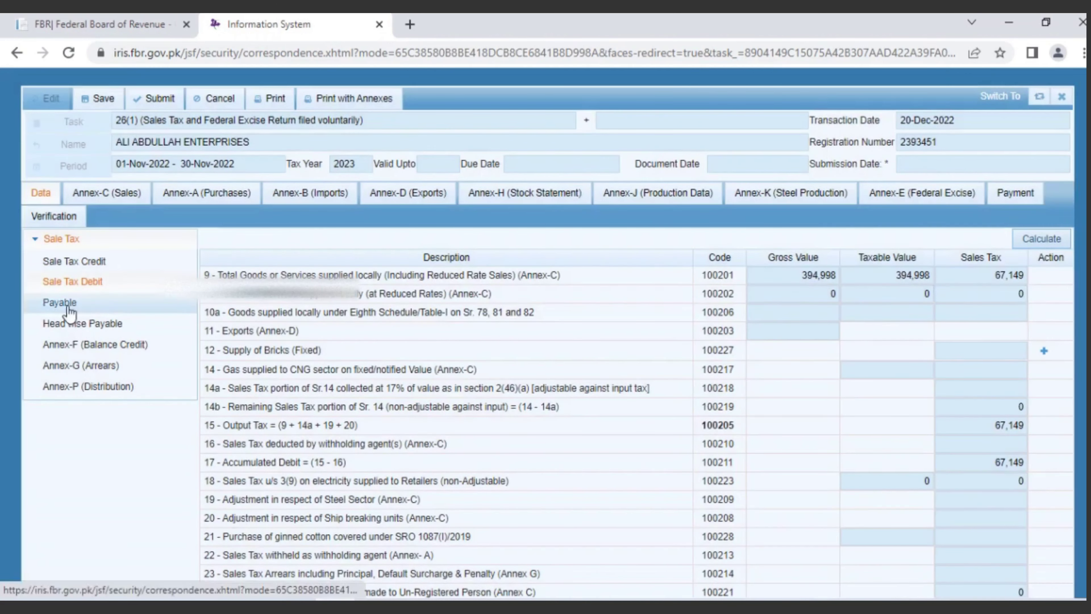
left_click(68, 306)
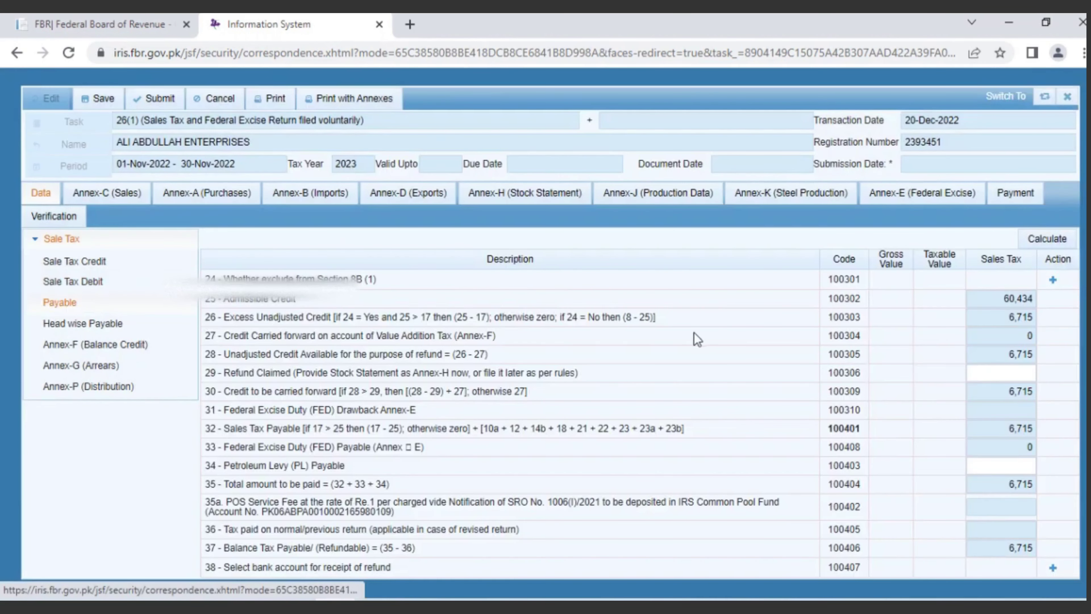
left_click(1030, 247)
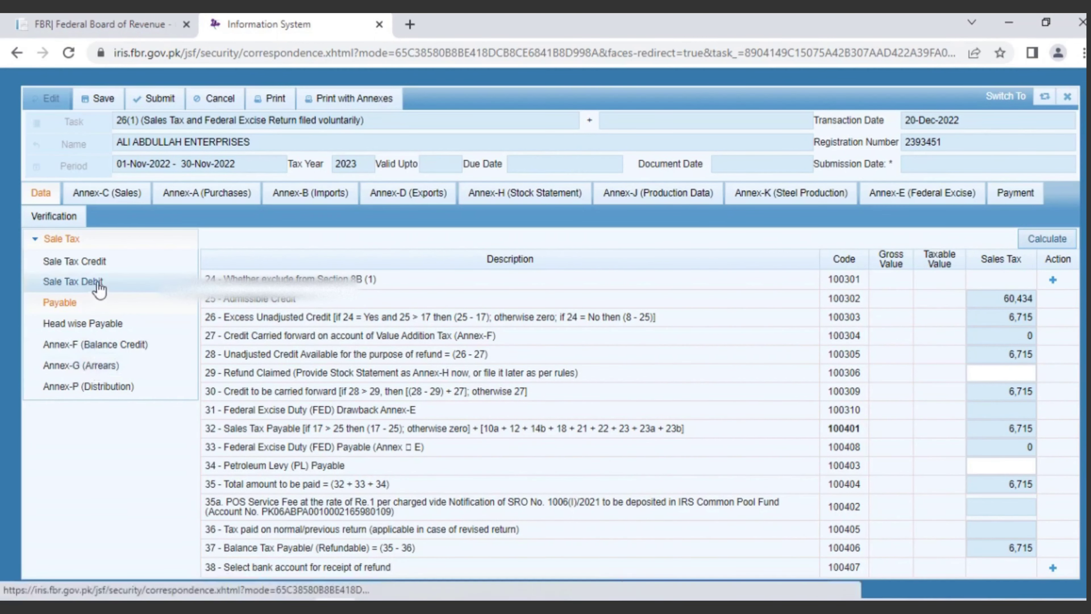
left_click(100, 283)
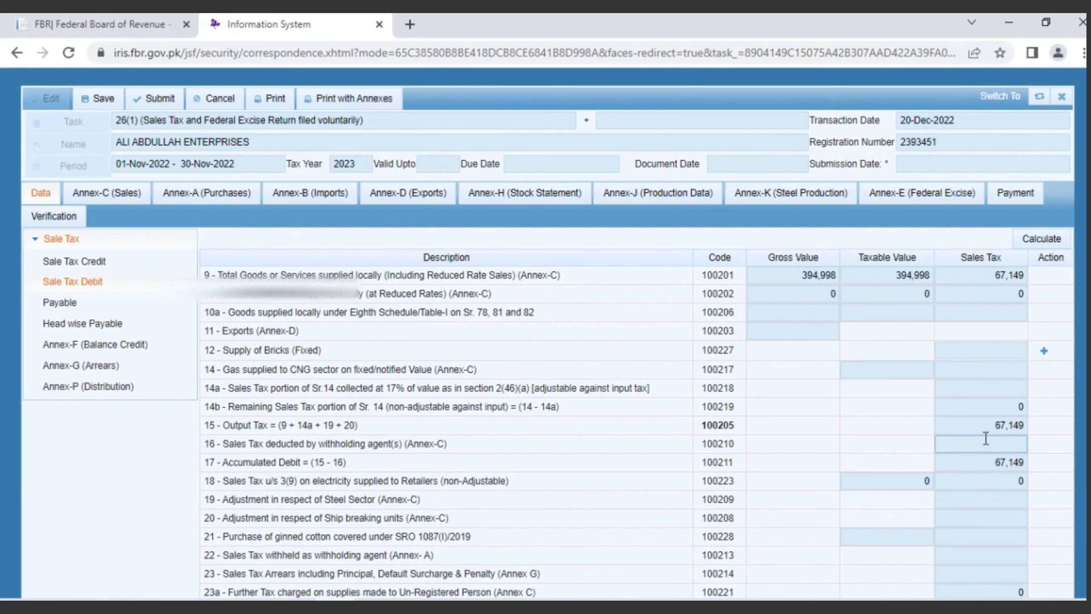
left_click(62, 303)
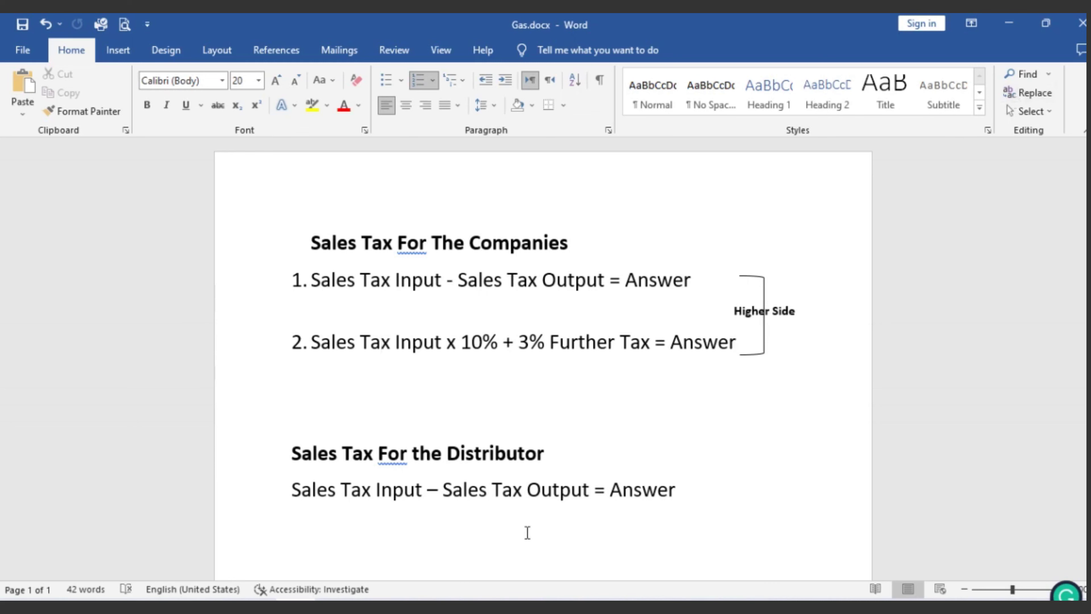
left_click(335, 607)
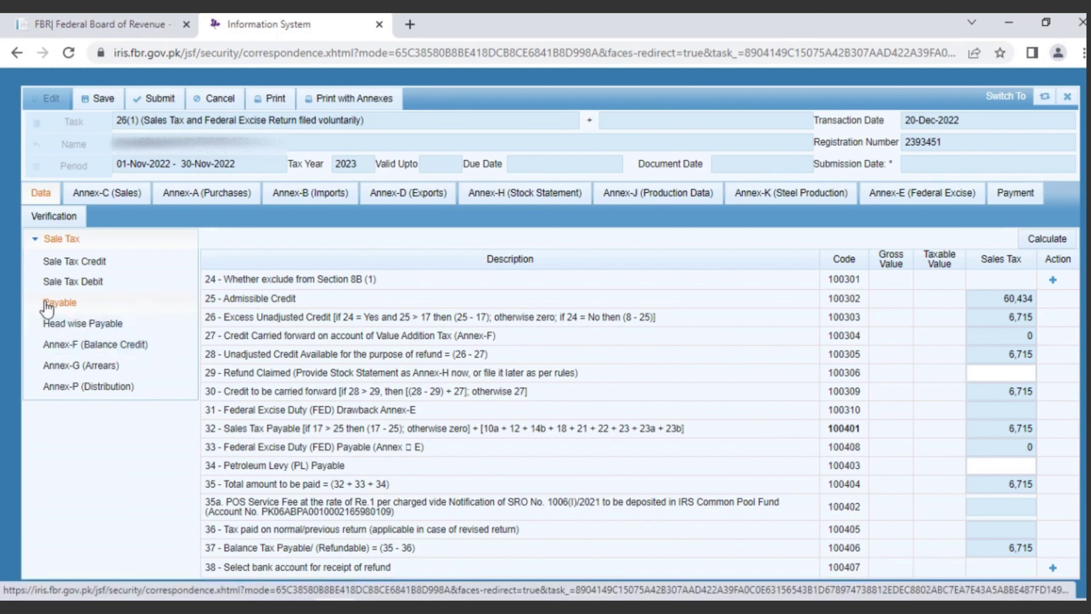
Step: Add a Section 8B(1) exclusion to Payable row 24 with Yes and reason Distributors
left_click(57, 306)
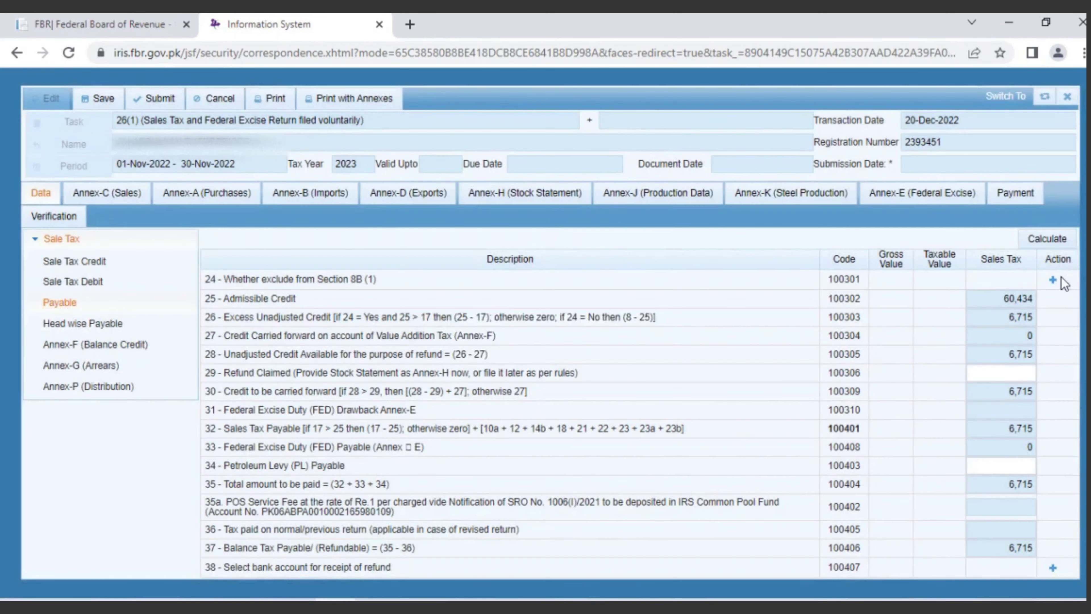
left_click(1053, 284)
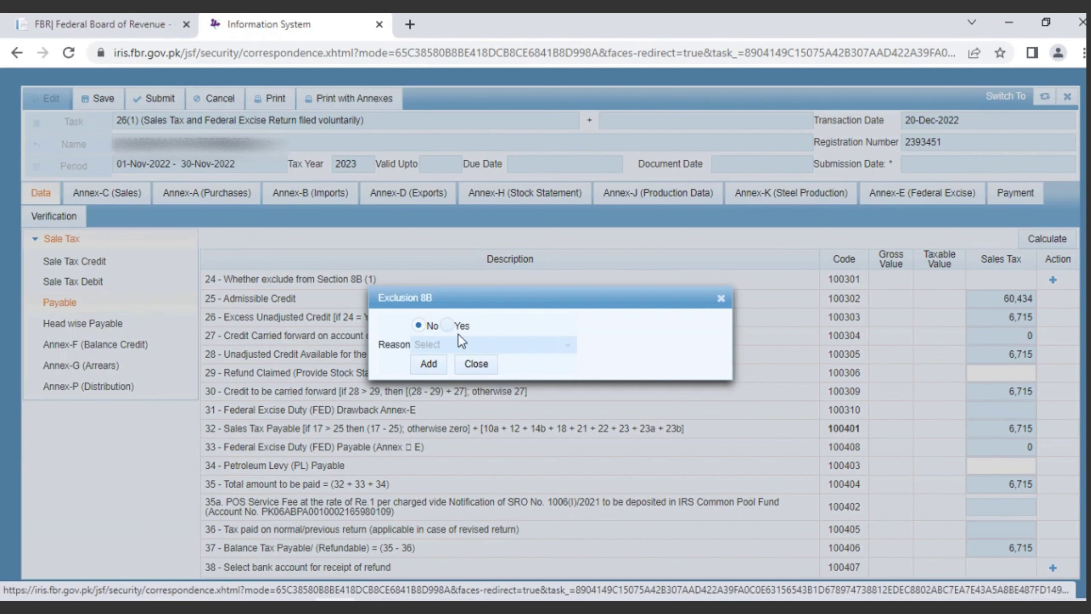
left_click(447, 326)
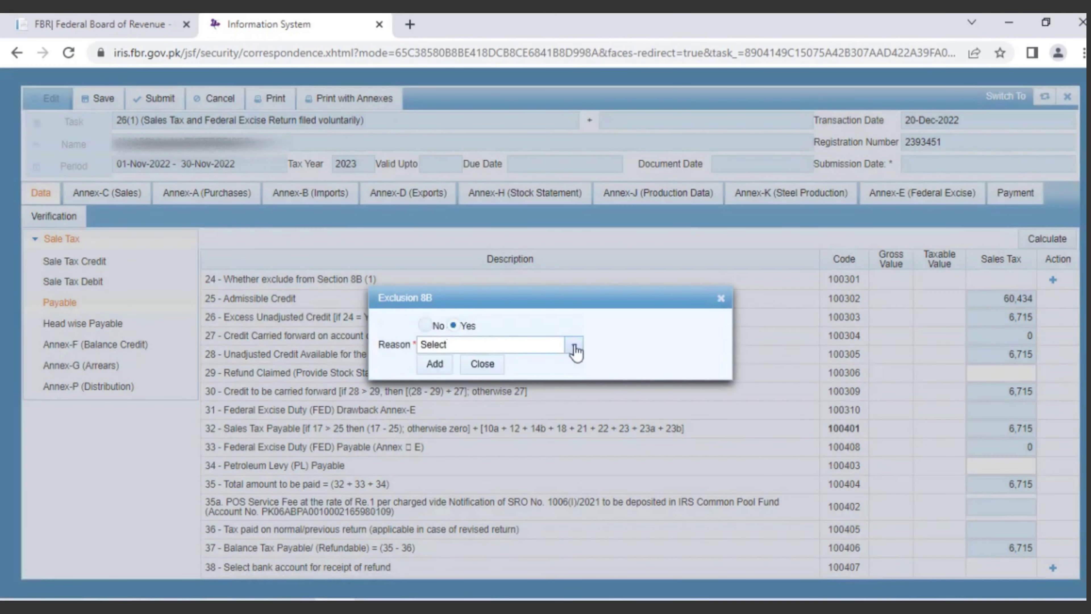
left_click(574, 346)
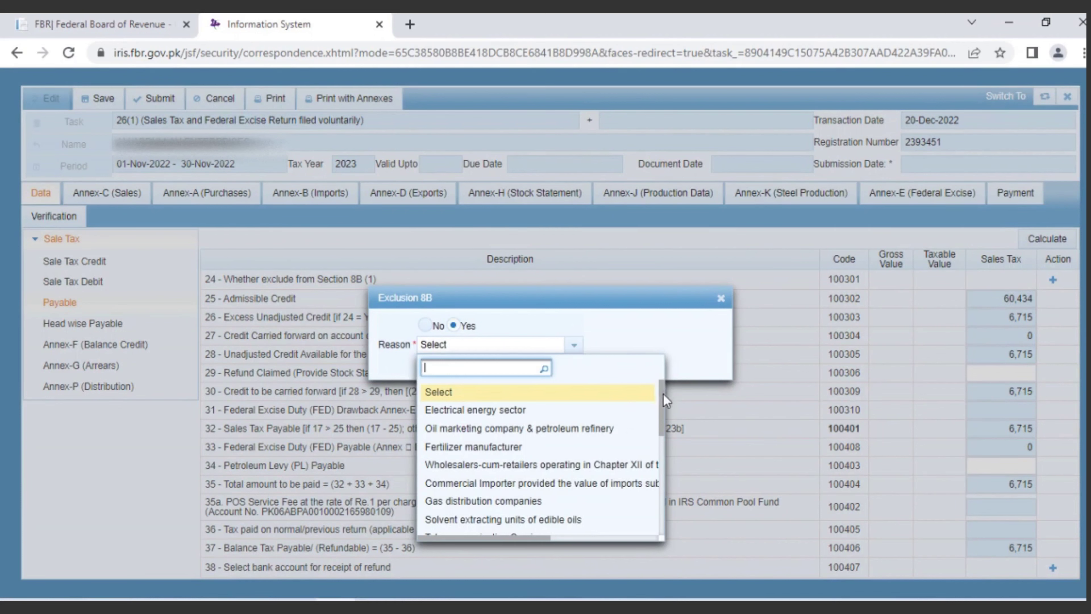
left_click_drag(663, 399, 663, 429)
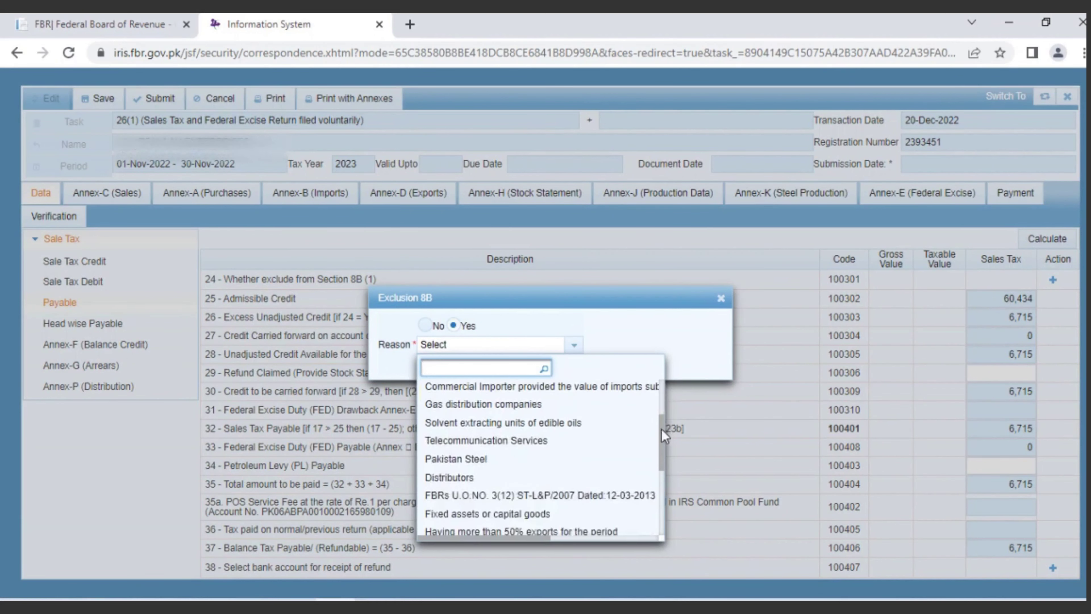
left_click(455, 477)
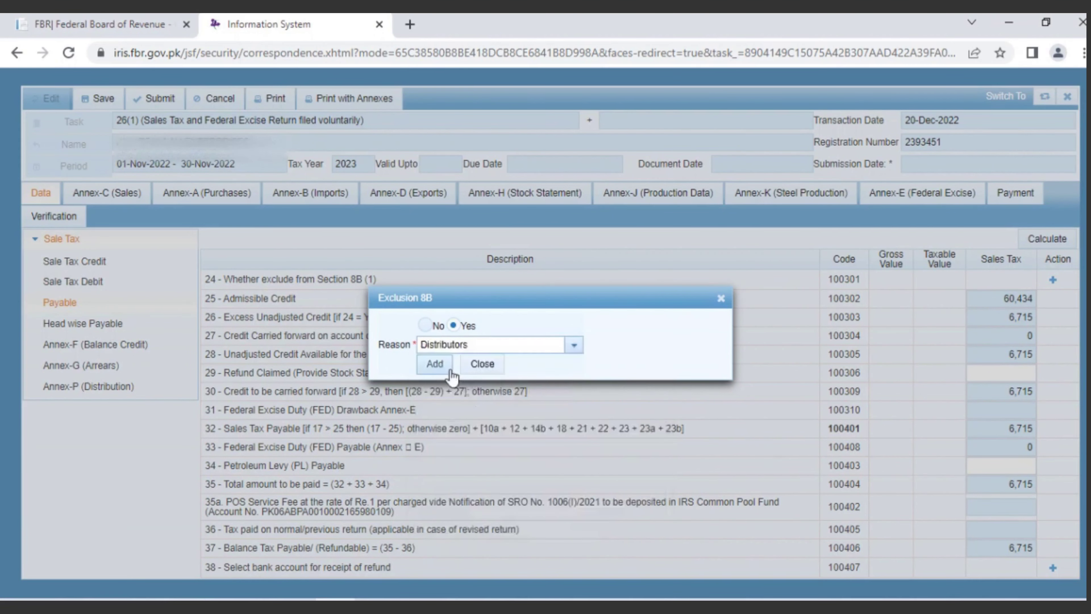
left_click(438, 369)
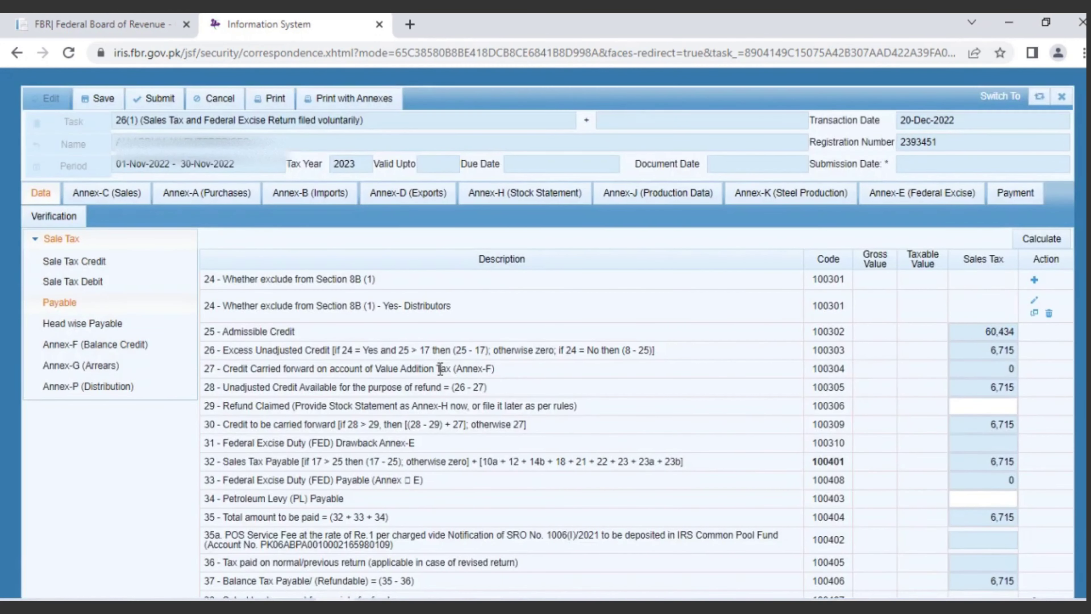
Step: Recalculate Payable so admissible credit is 67,149 and balance tax payable is 0
left_click(1043, 240)
left_click(1043, 240)
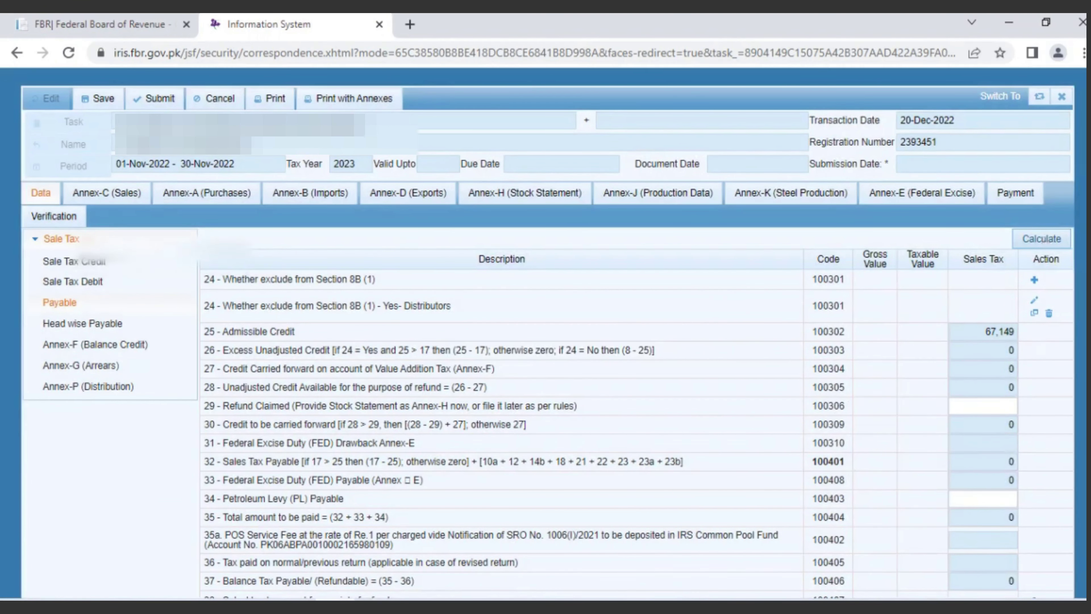
scroll(737, 458, "down", 1)
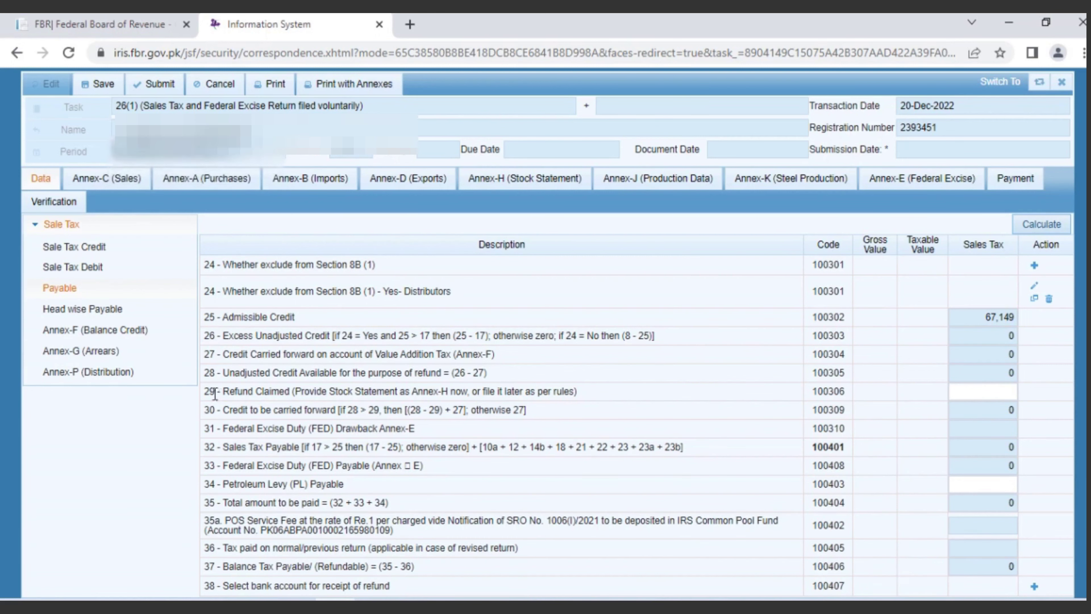
Step: Enter 394994 as the consumed/sold purchases value in Annex-F (Balance Credit)
left_click(92, 330)
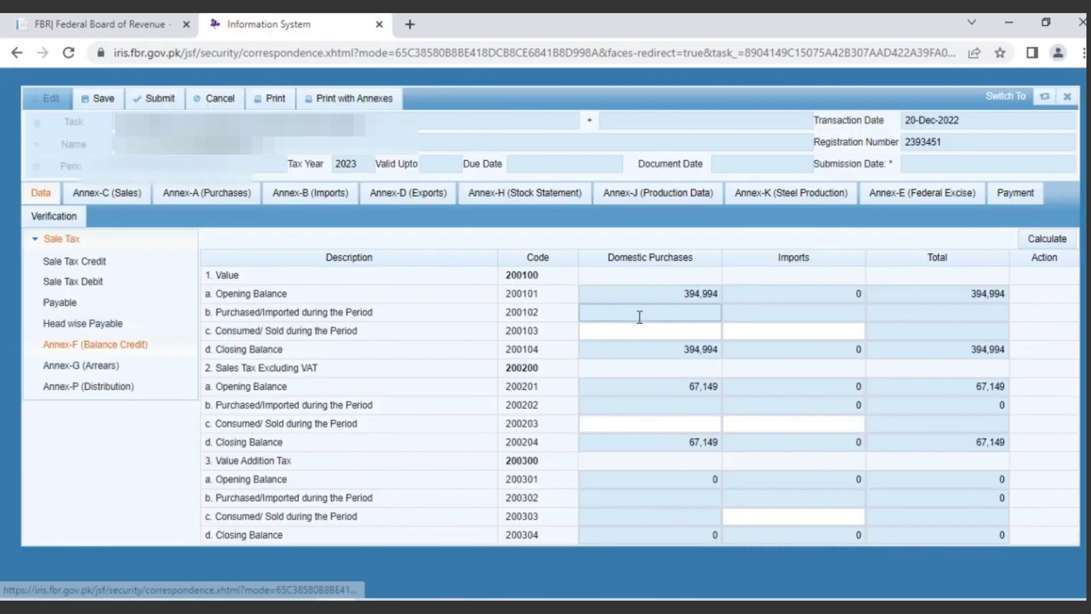
left_click(637, 332)
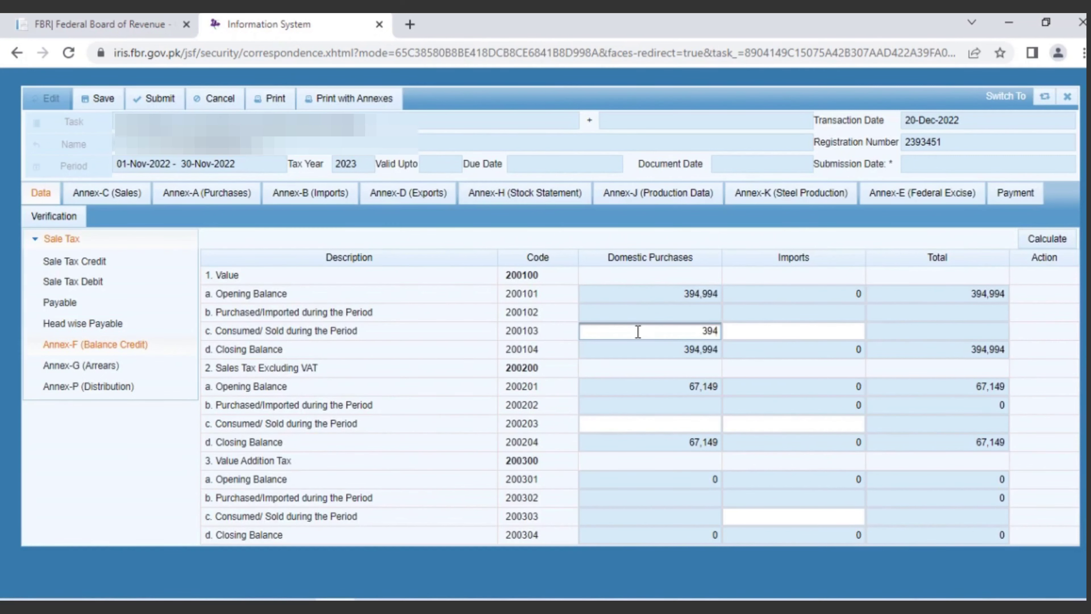
type("394994")
left_click(693, 425)
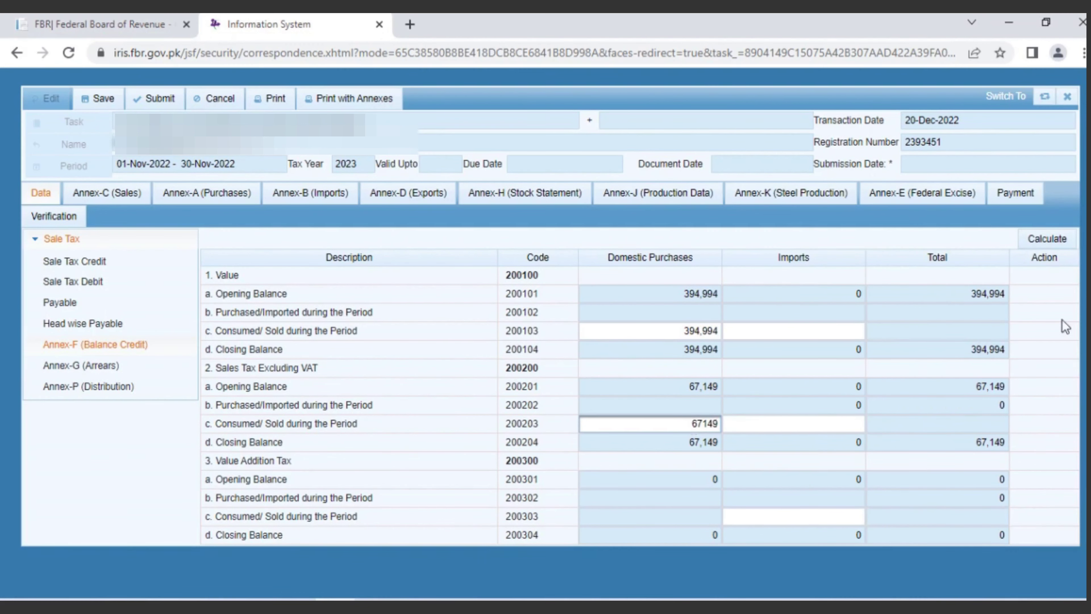
Step: Recalculate Annex-F closing balances to 0 and show Payable with admissible credit 67,149
left_click(1048, 242)
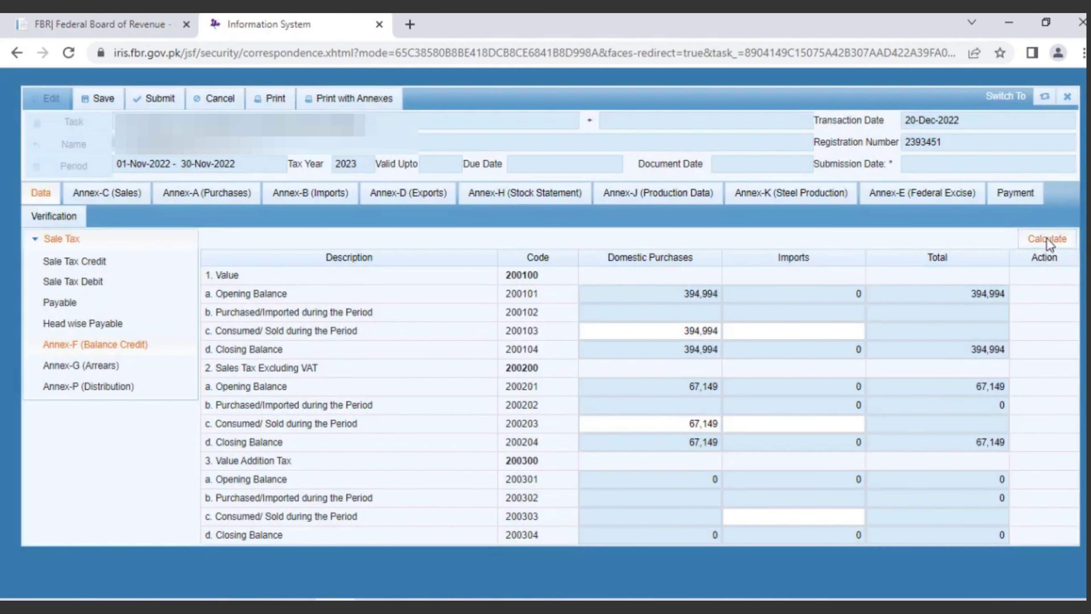
left_click(1047, 238)
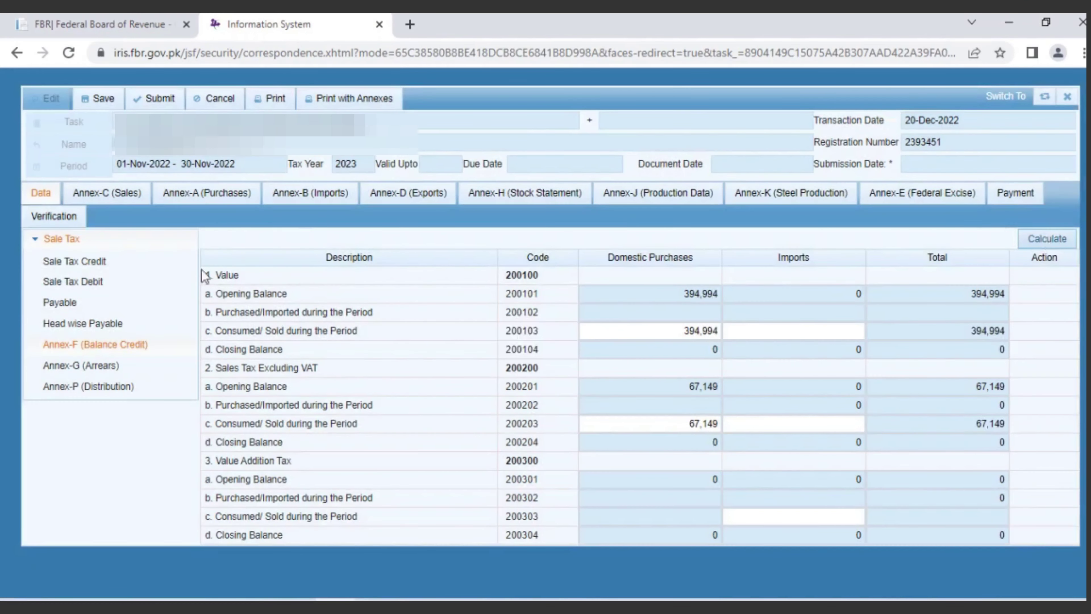
left_click(82, 304)
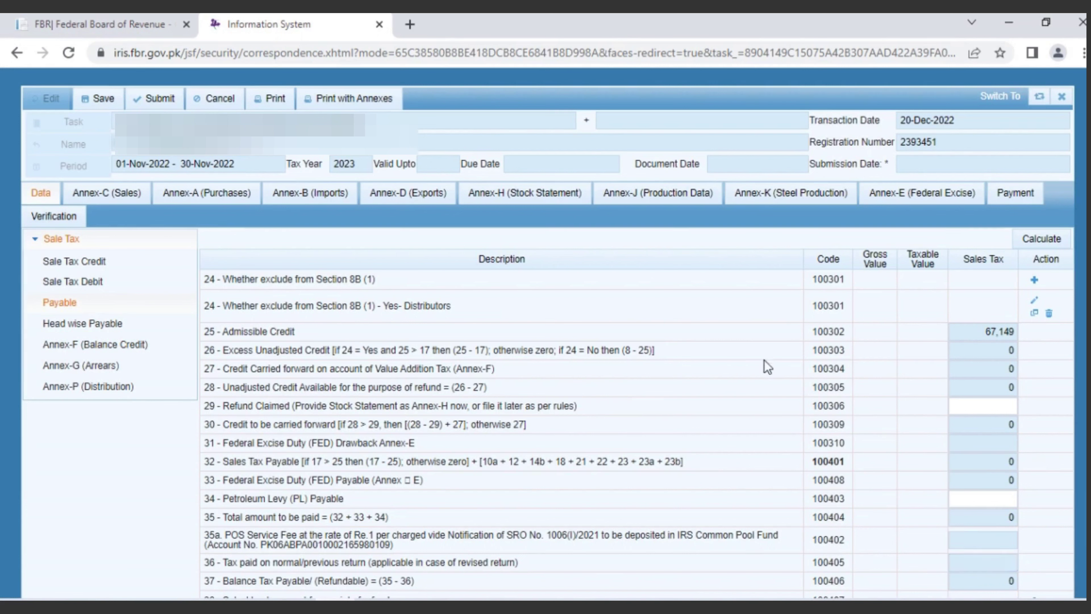
left_click(1012, 202)
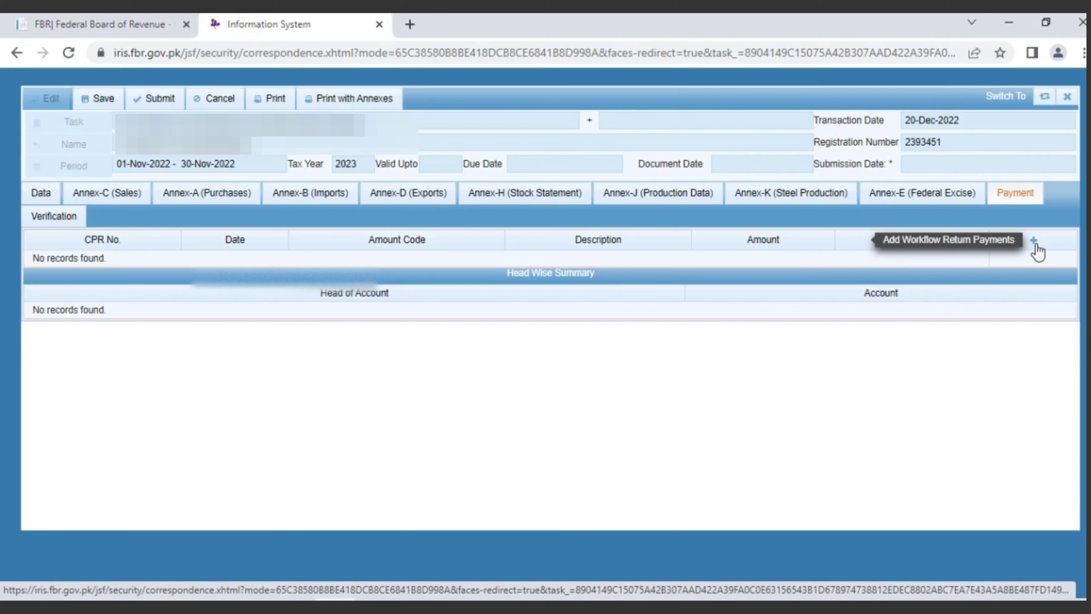
left_click(1034, 244)
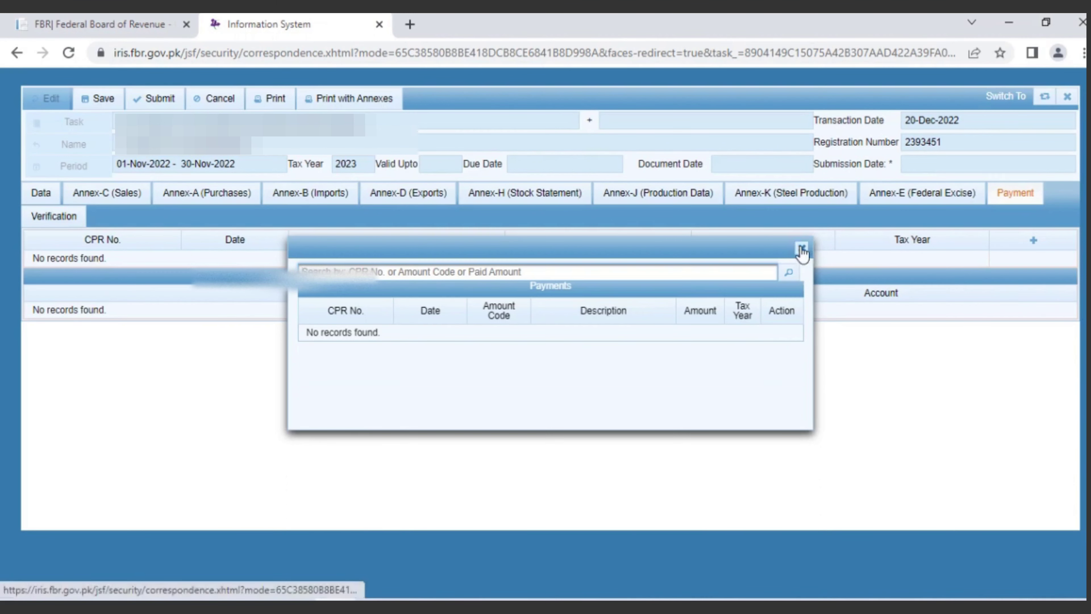
left_click(801, 248)
left_click(43, 194)
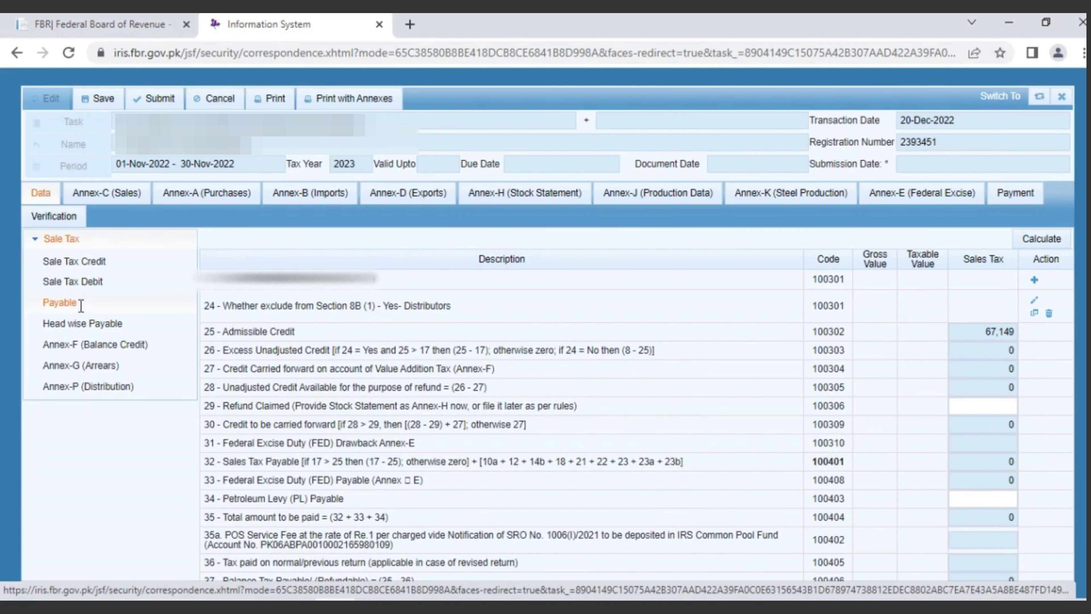
Step: Calculate Head wise Payable (all 0) and display Annex-C's two domestic sales invoices
left_click(60, 219)
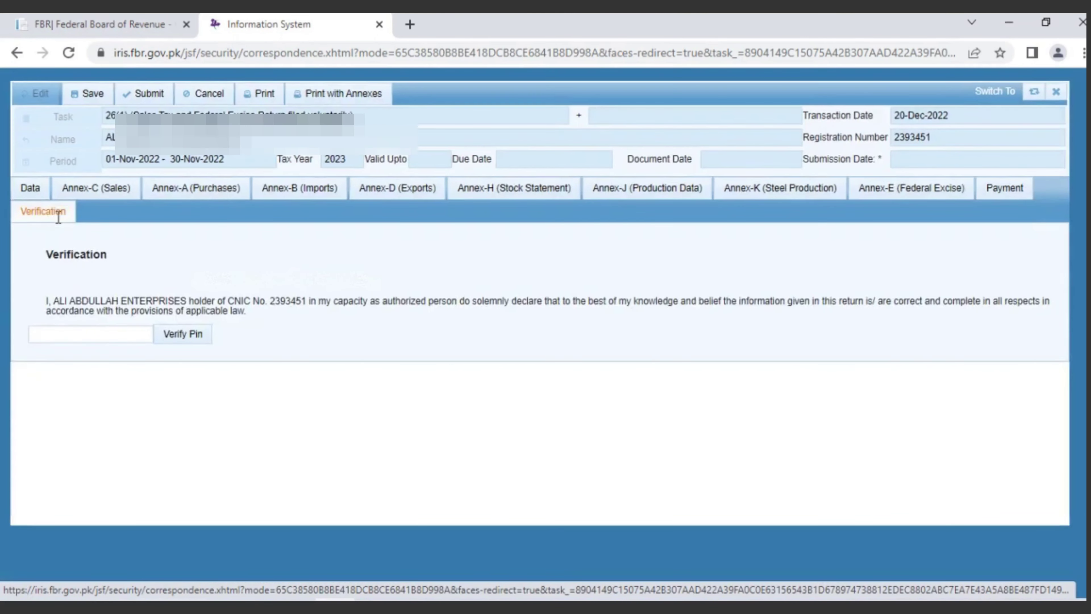
left_click(35, 192)
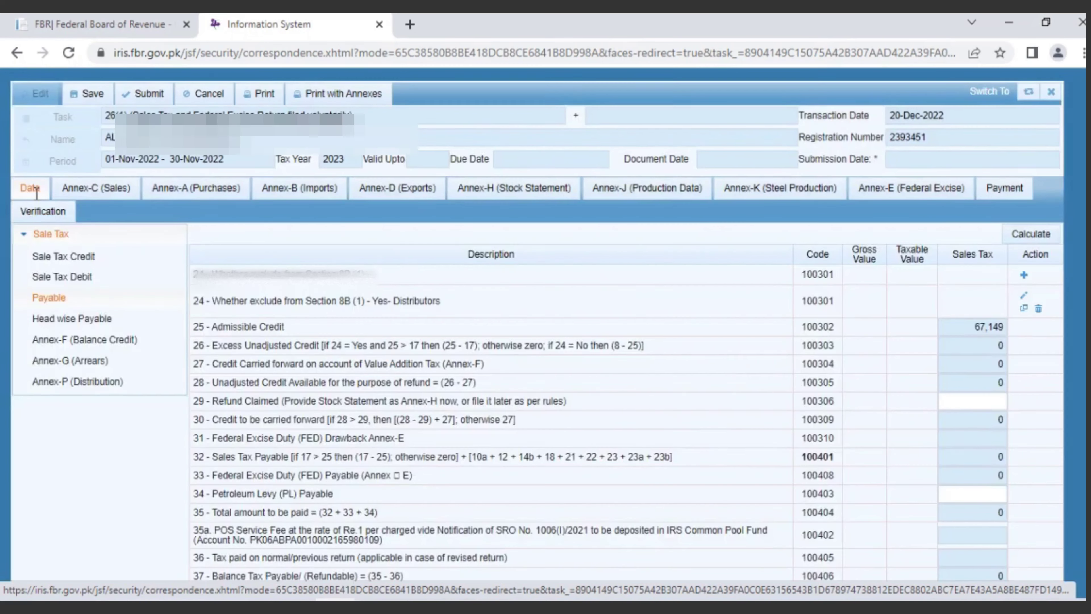
left_click(62, 326)
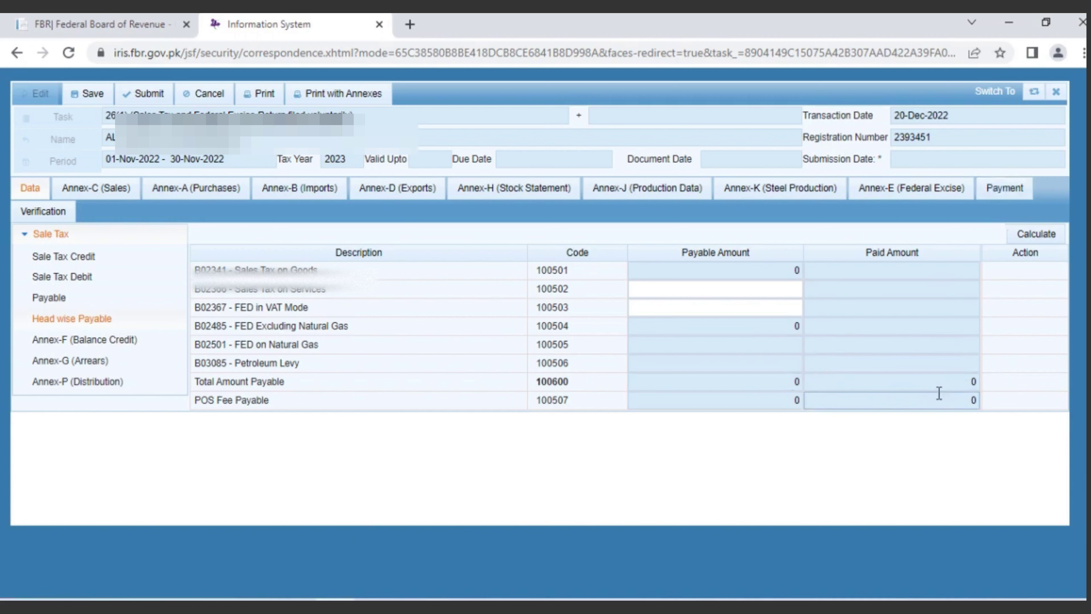
left_click(1023, 235)
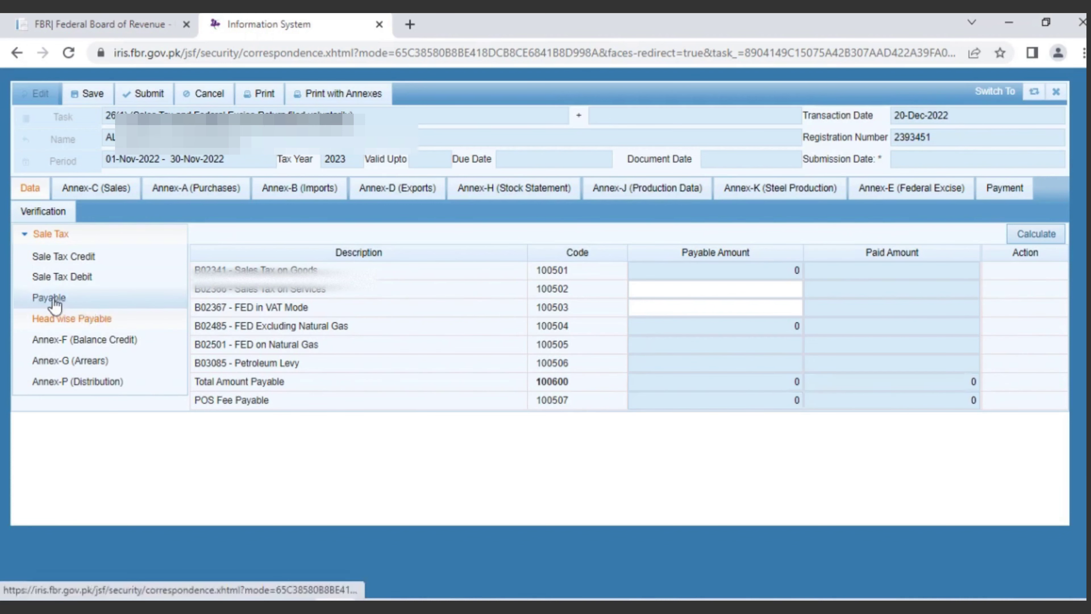
left_click(59, 214)
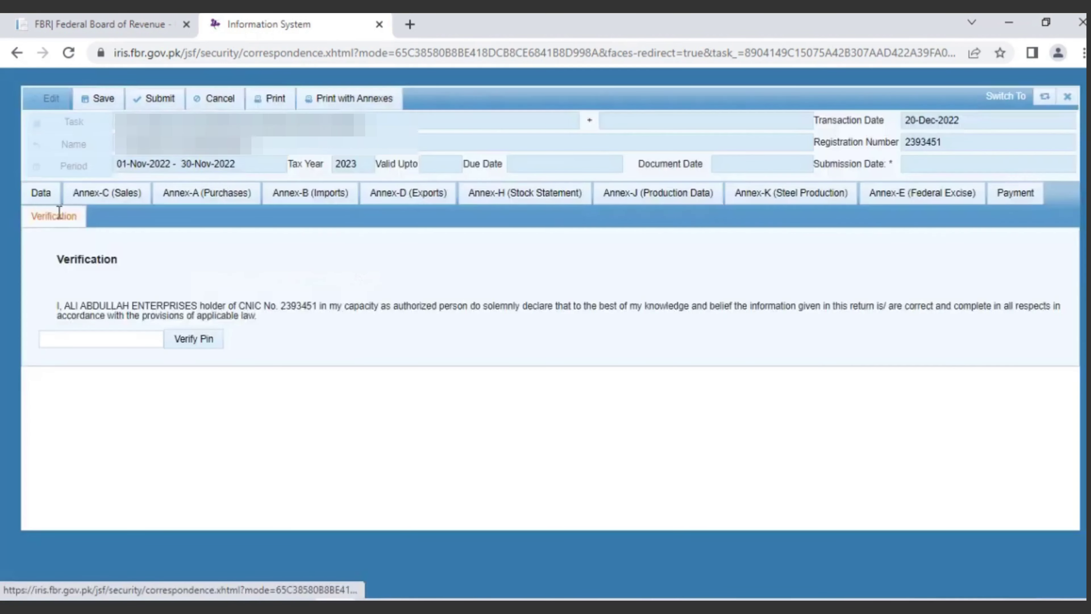
left_click(109, 195)
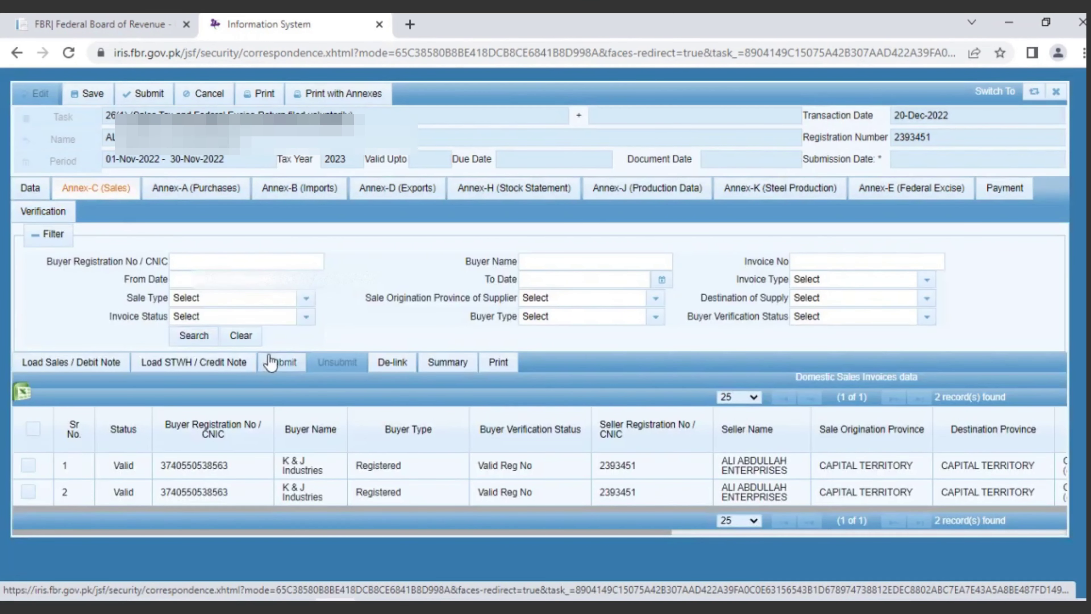
Step: Submit Annex-C, verify the declaration PIN, and return to the Head wise Payable data
left_click(282, 363)
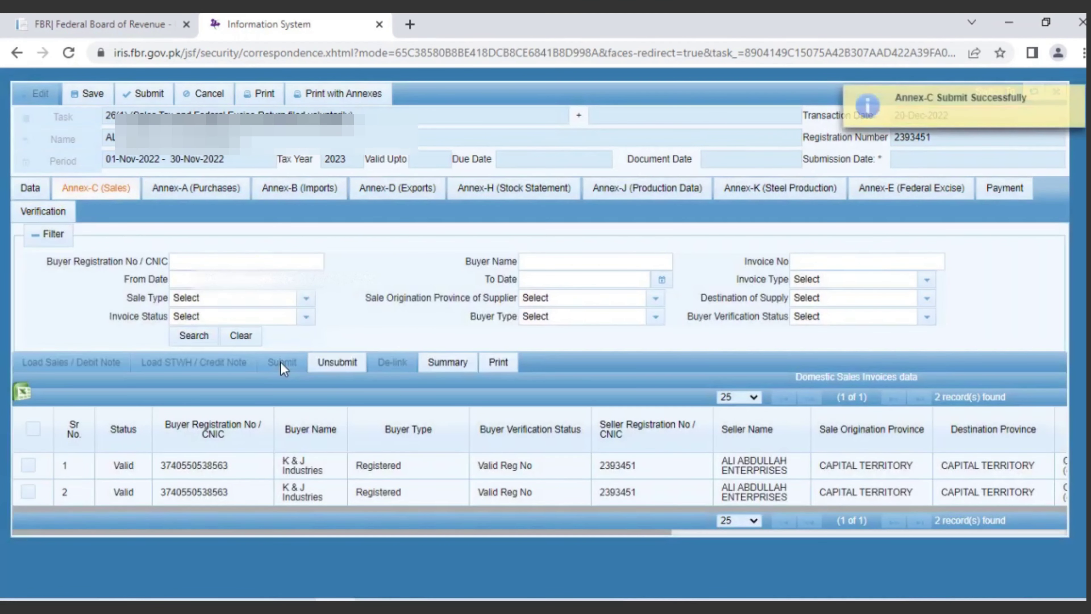
left_click(37, 213)
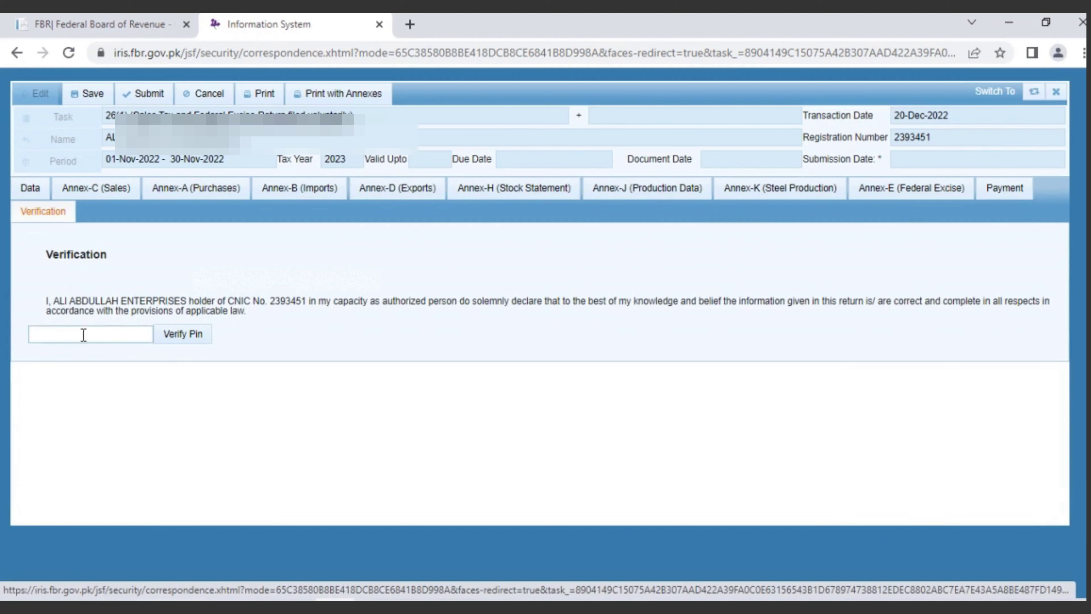
left_click(83, 334)
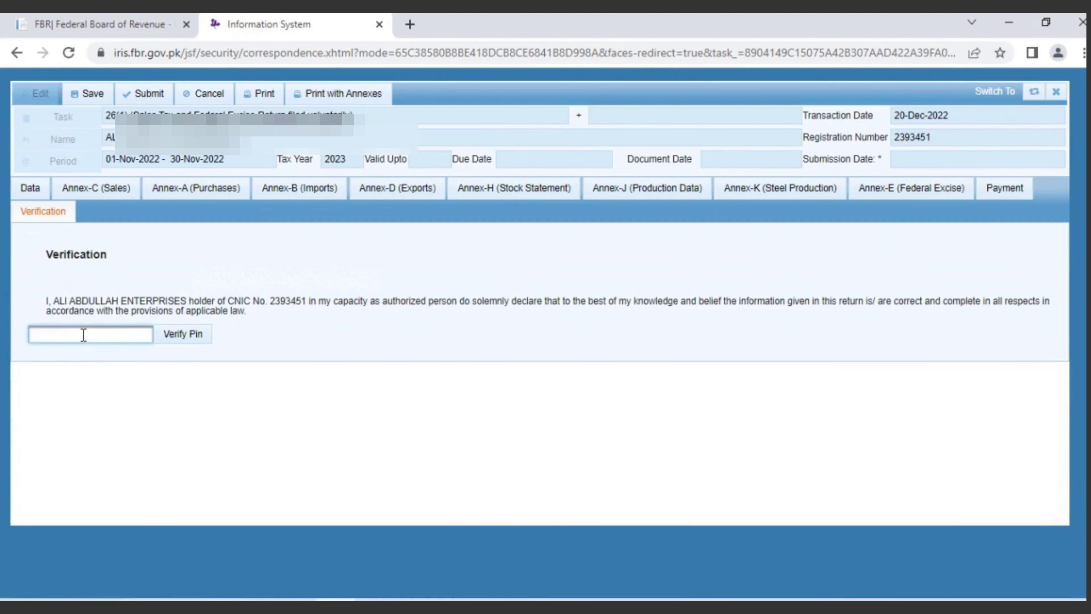
type("****")
left_click(191, 342)
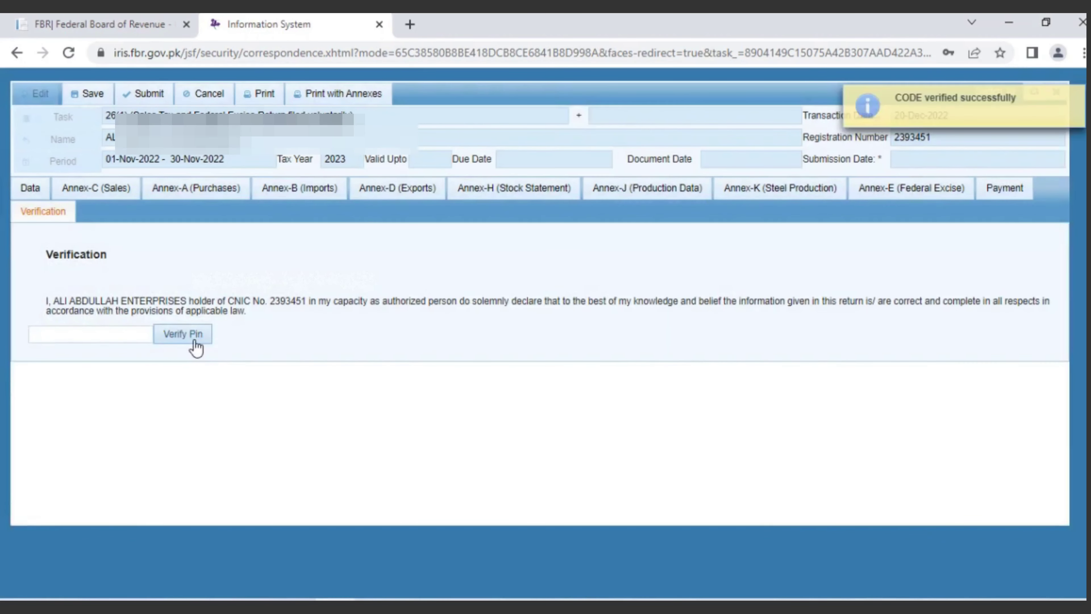
left_click(31, 189)
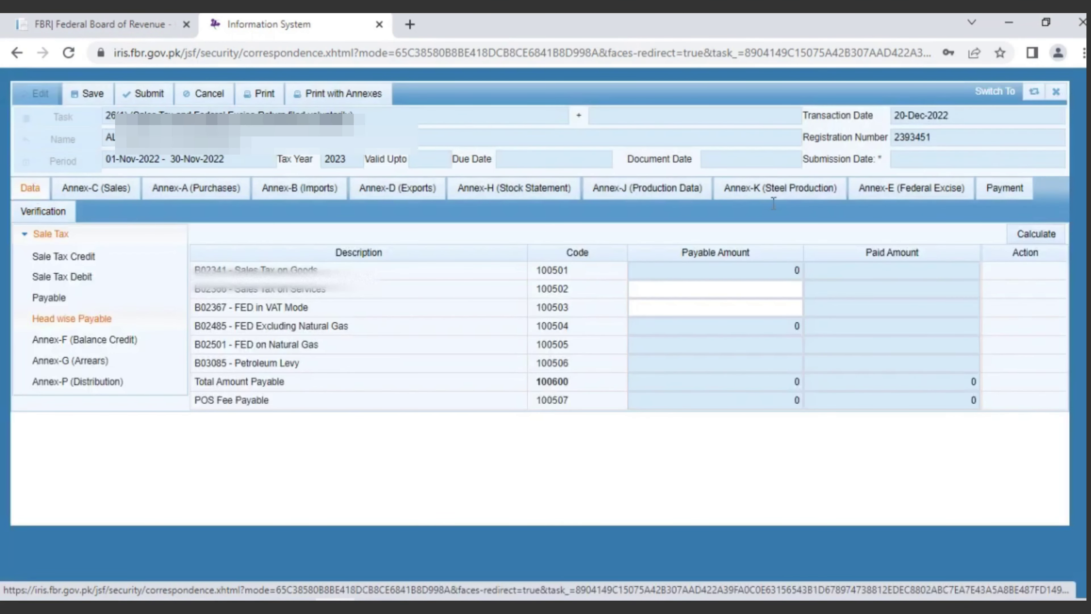
Step: Recalculate the return and resubmit it after the calculate-before-submission error
left_click(1030, 233)
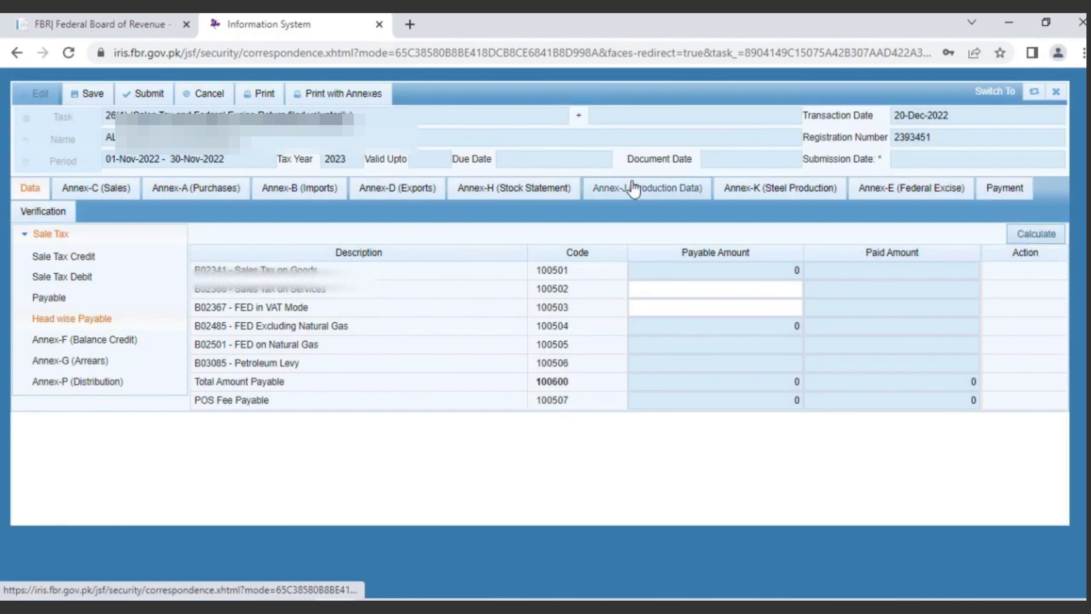
left_click(146, 98)
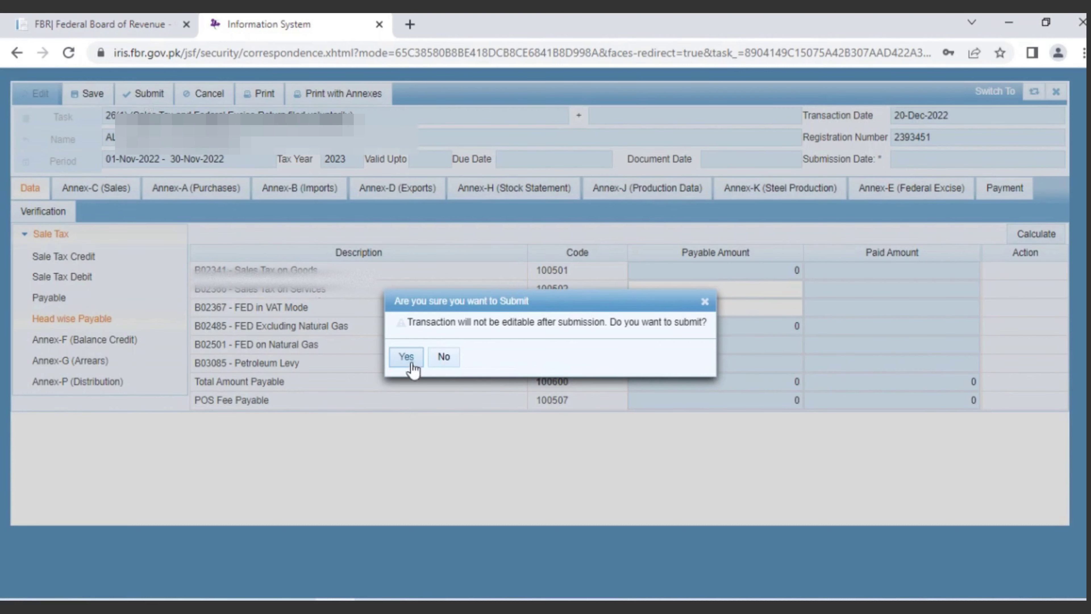
left_click(410, 361)
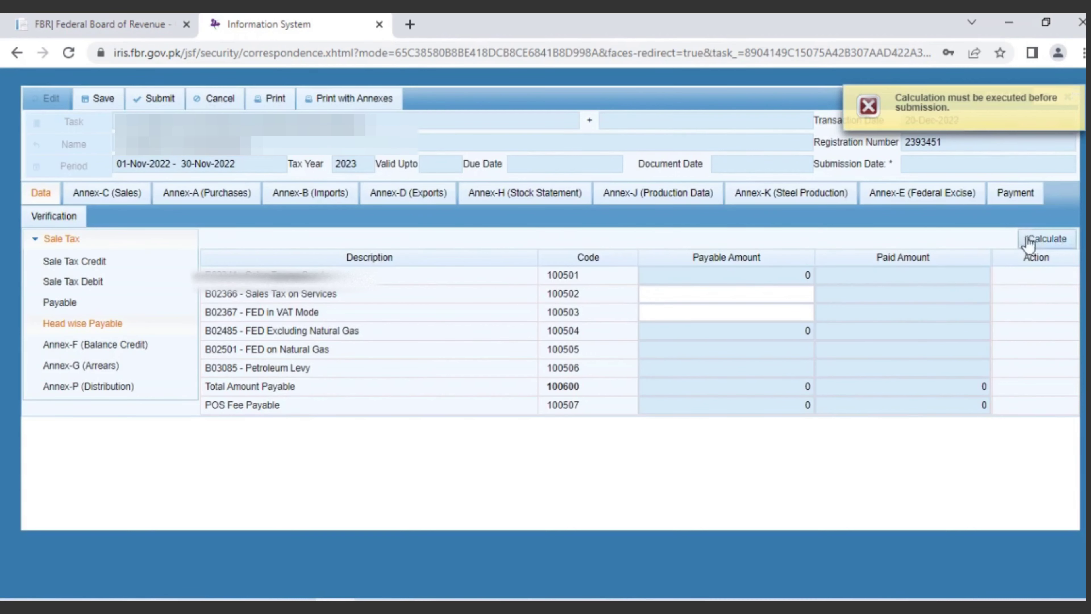
left_click(1039, 247)
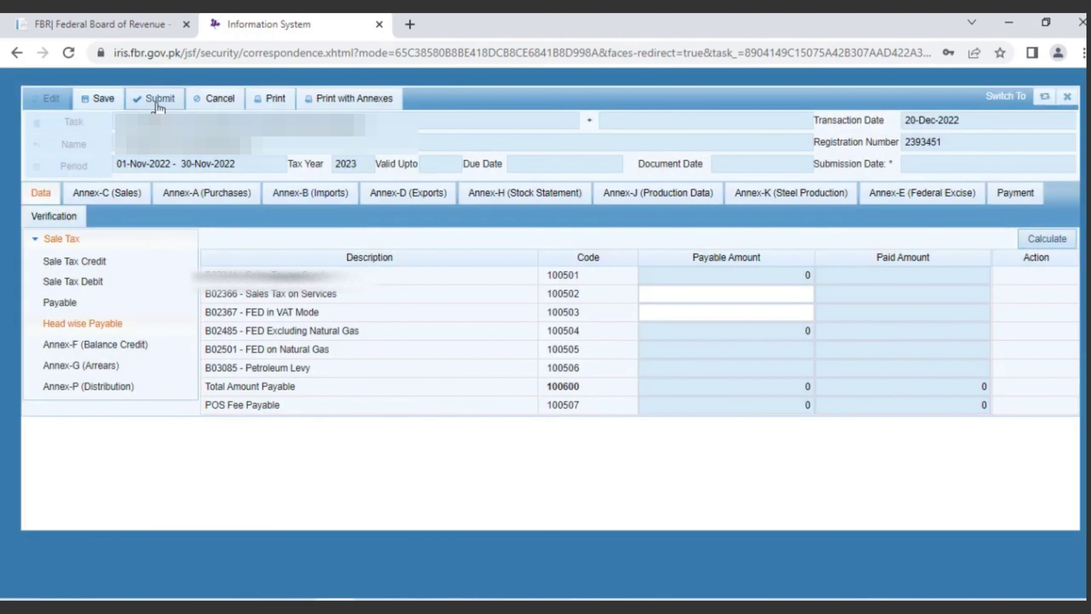
left_click(1040, 238)
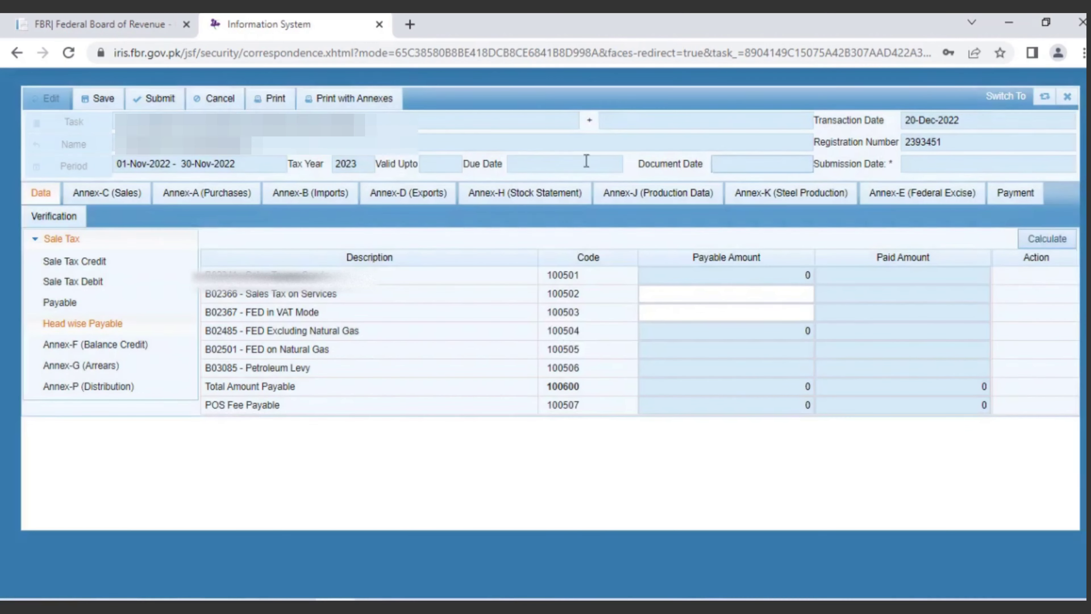
left_click(159, 99)
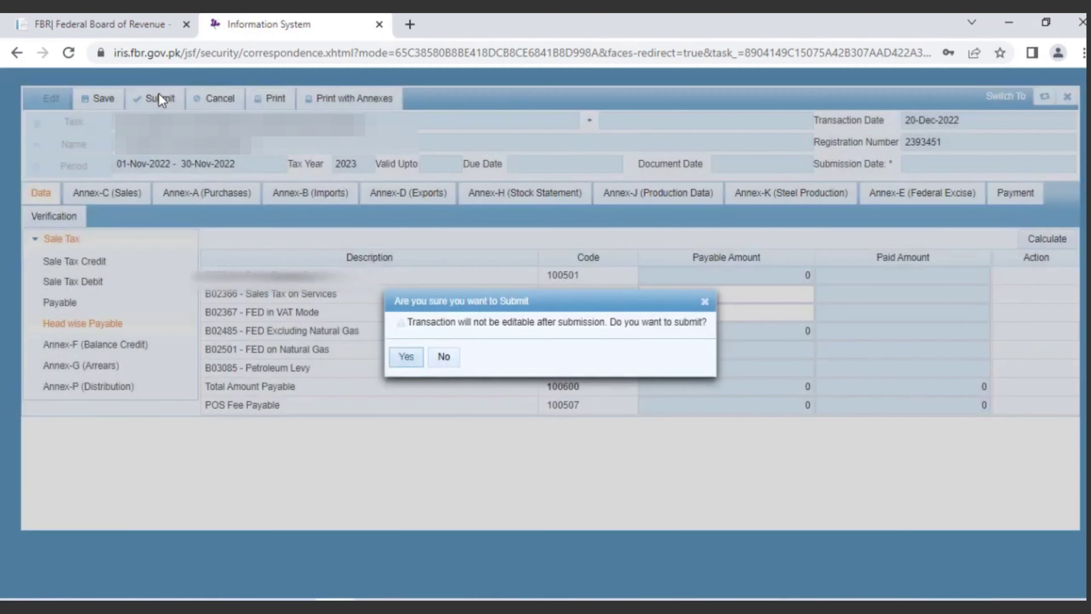
Step: Confirm submission of the November 2022 return and find it under Completed Tasks Declarations
left_click(404, 357)
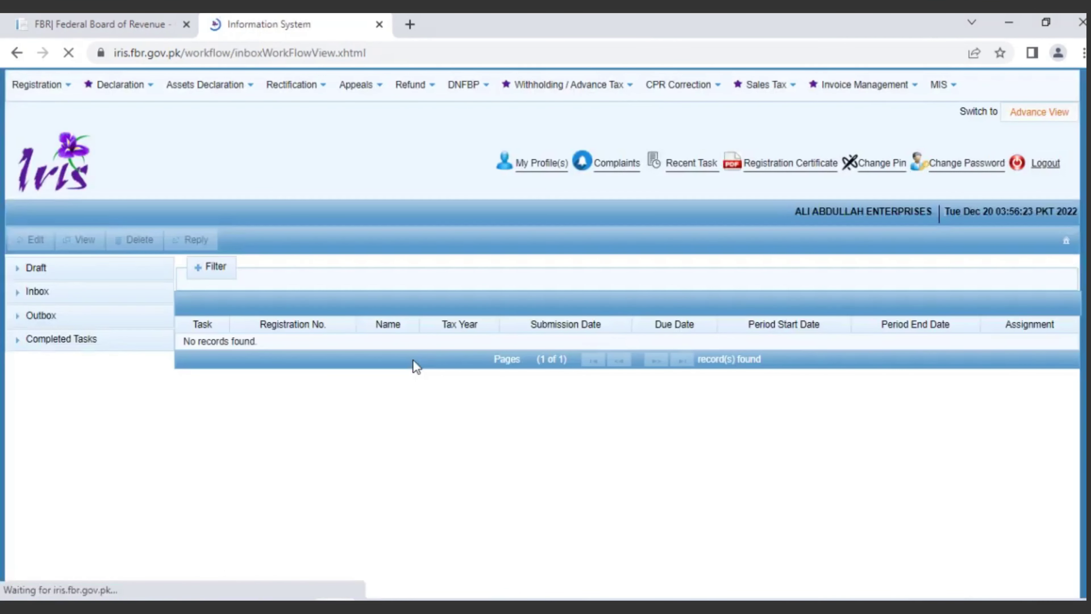
left_click(23, 342)
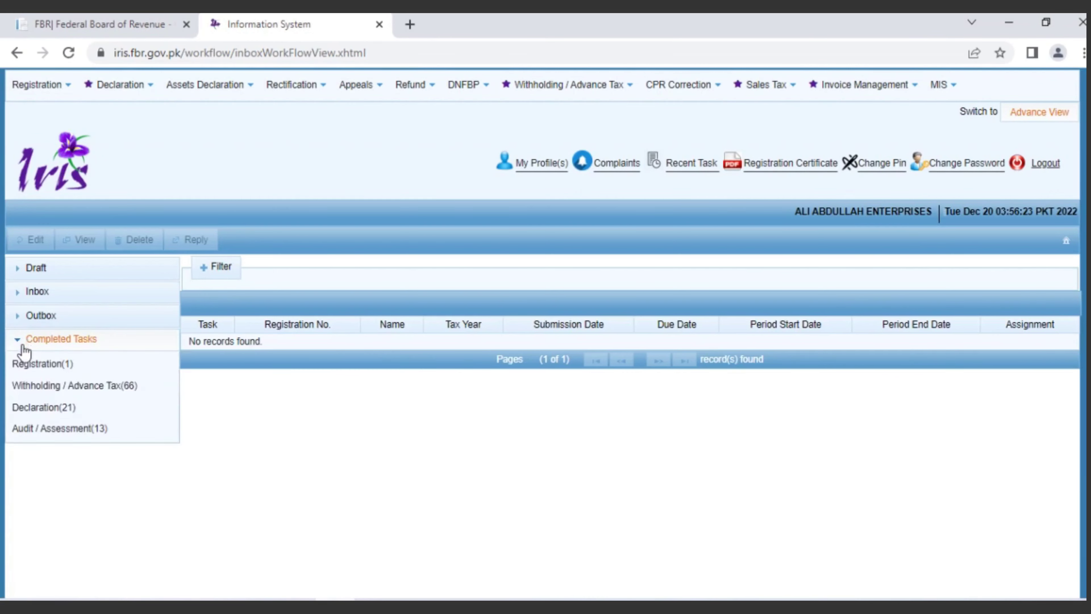
left_click(36, 407)
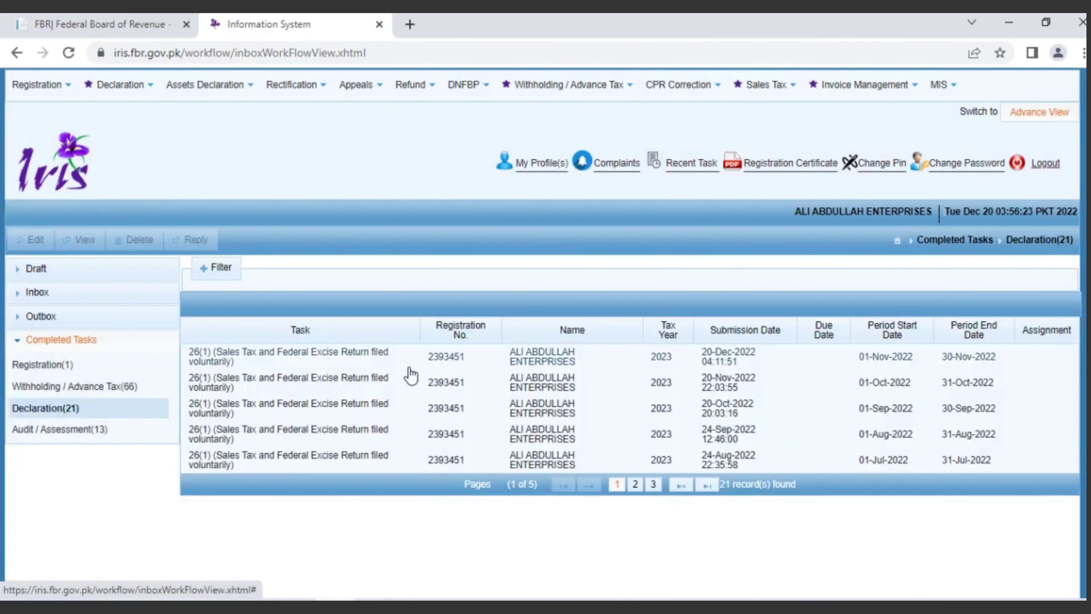